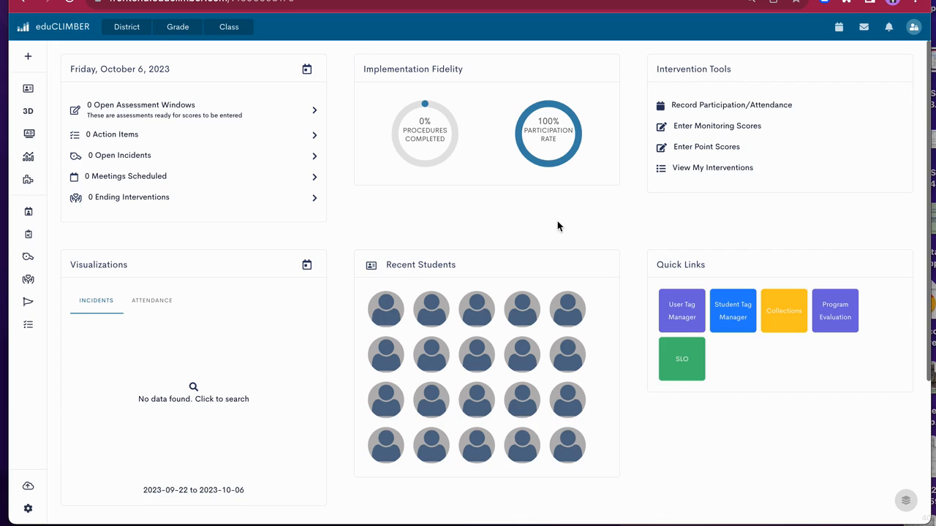
Start a new intervention and set the school for choosing its students to Windsor School
left_click(34, 60)
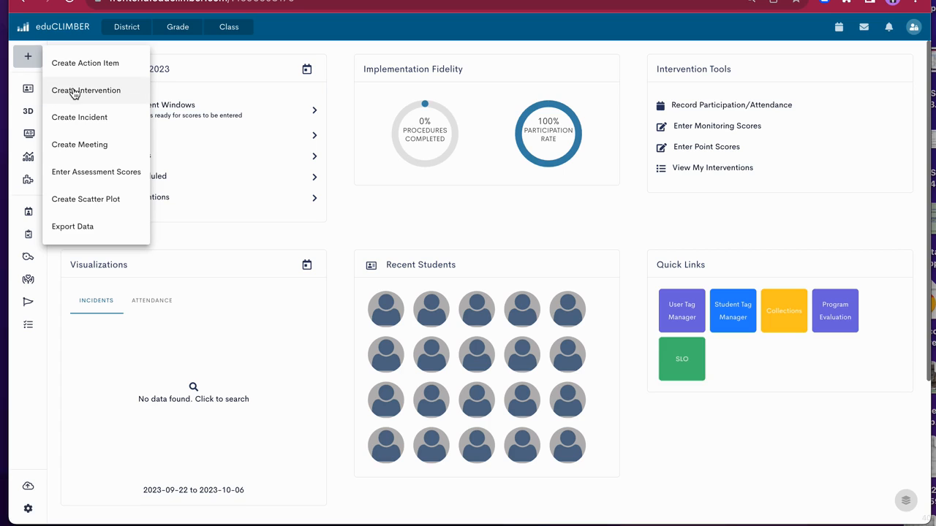
left_click(115, 91)
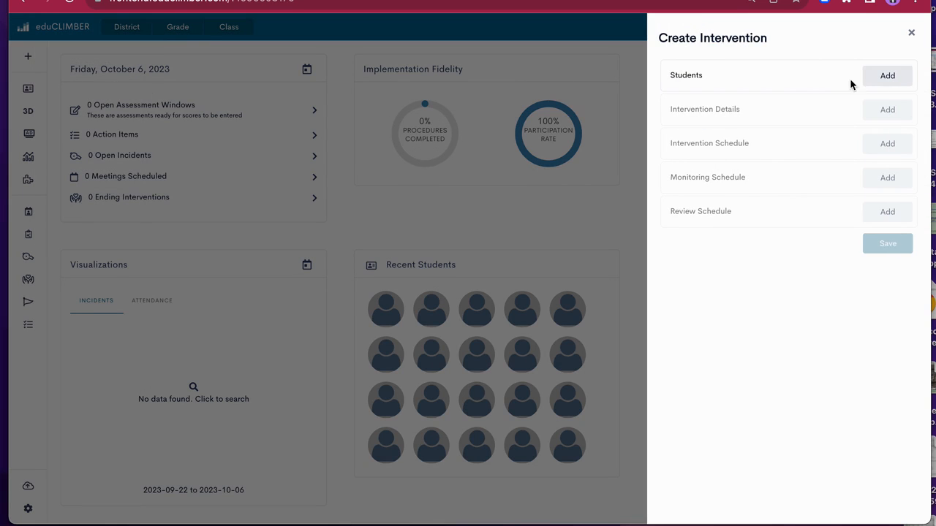
left_click(893, 76)
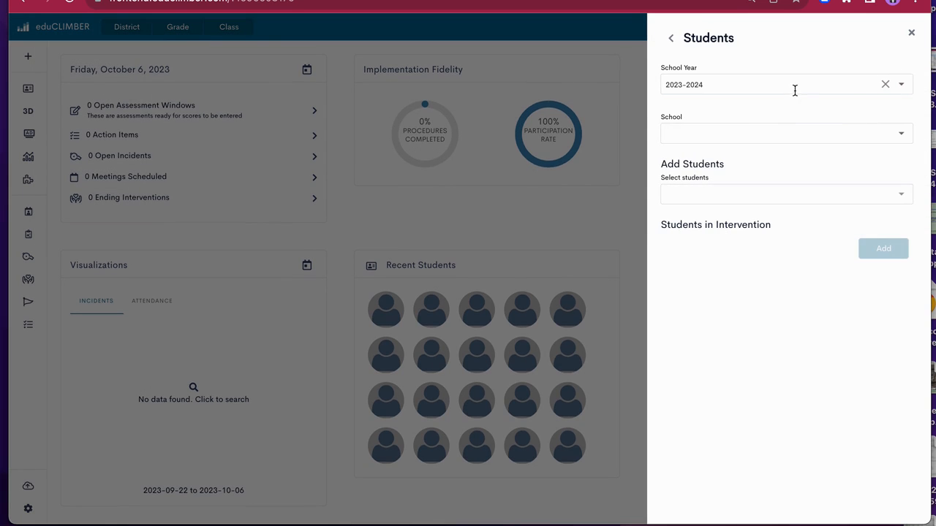
left_click(756, 136)
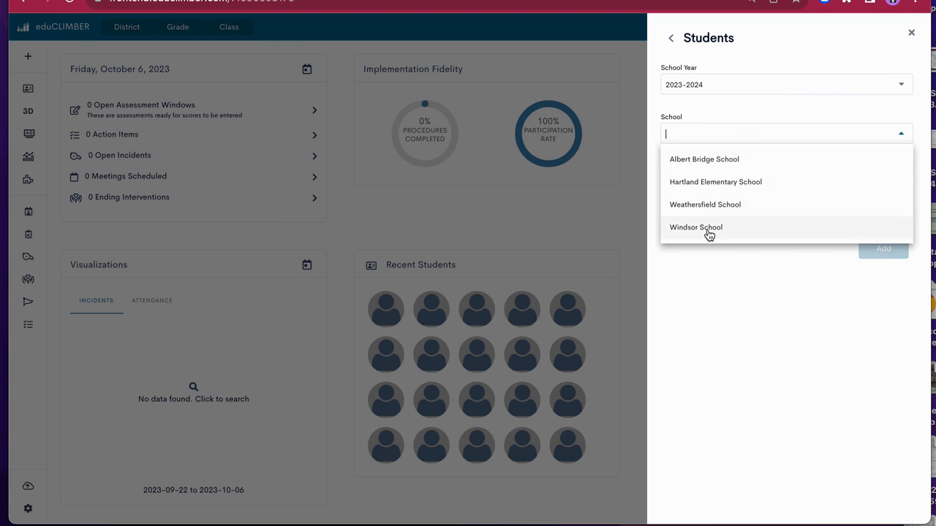
left_click(710, 231)
Find the student by student number and add them to the intervention
left_click(696, 196)
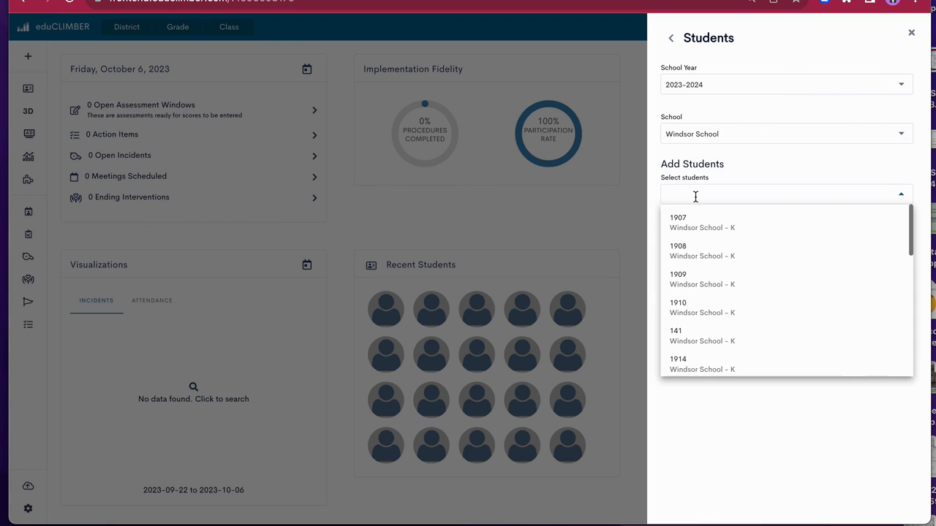
type("812")
key("Return")
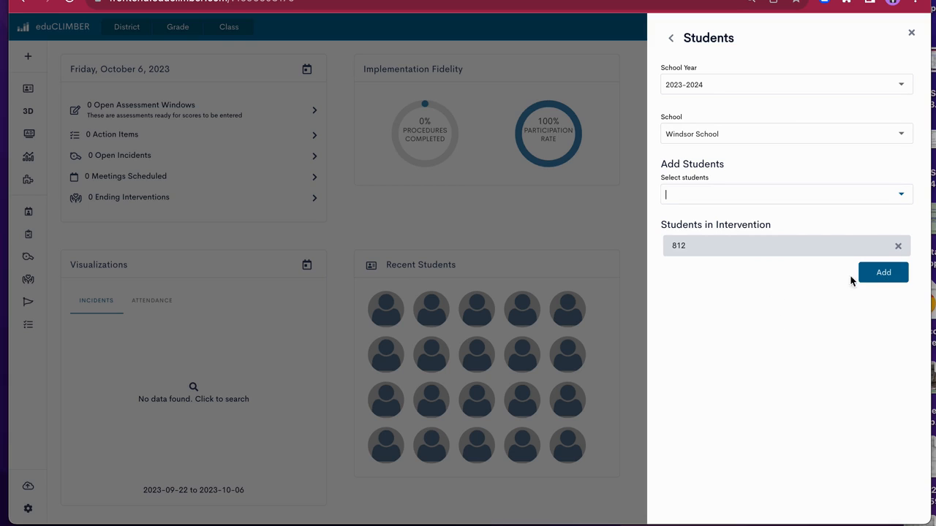
left_click(873, 278)
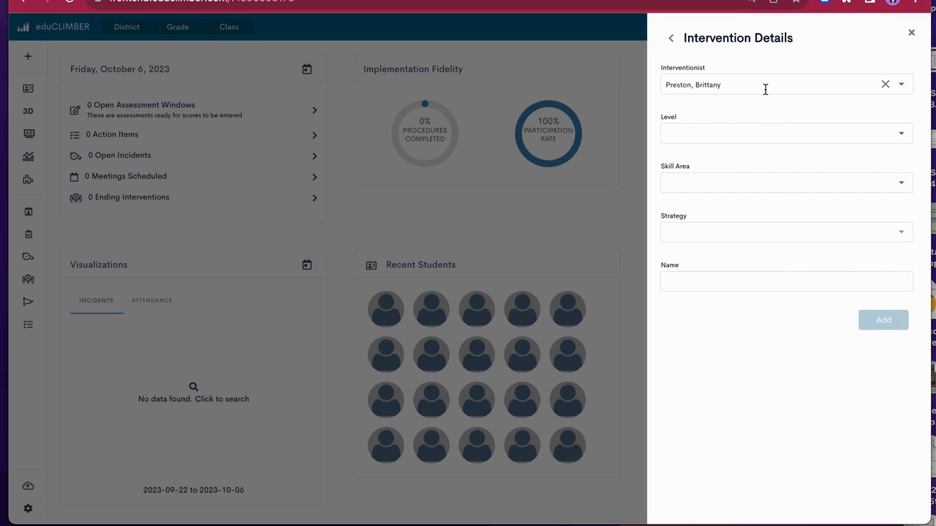
Set the intervention's level to Level 4- Intensive Intervention-Academic and its skill area to Literacy
left_click(724, 133)
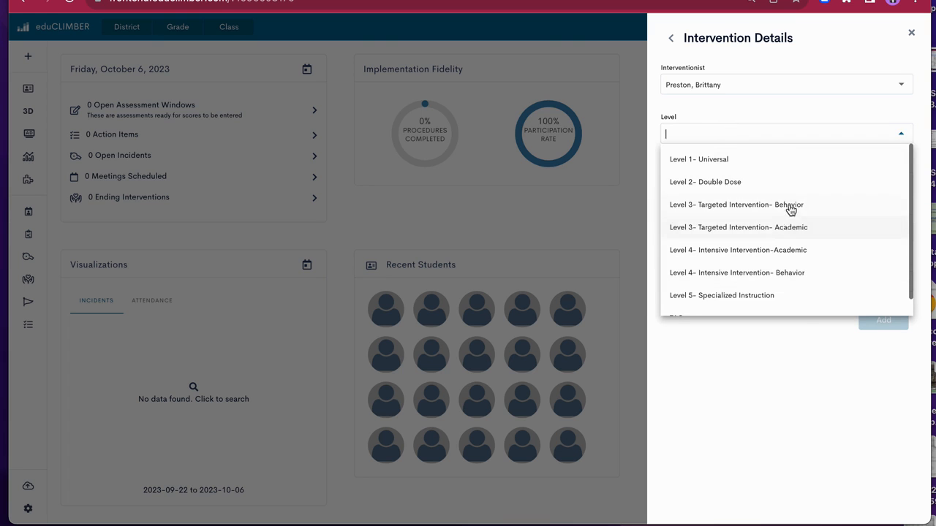
left_click(789, 260)
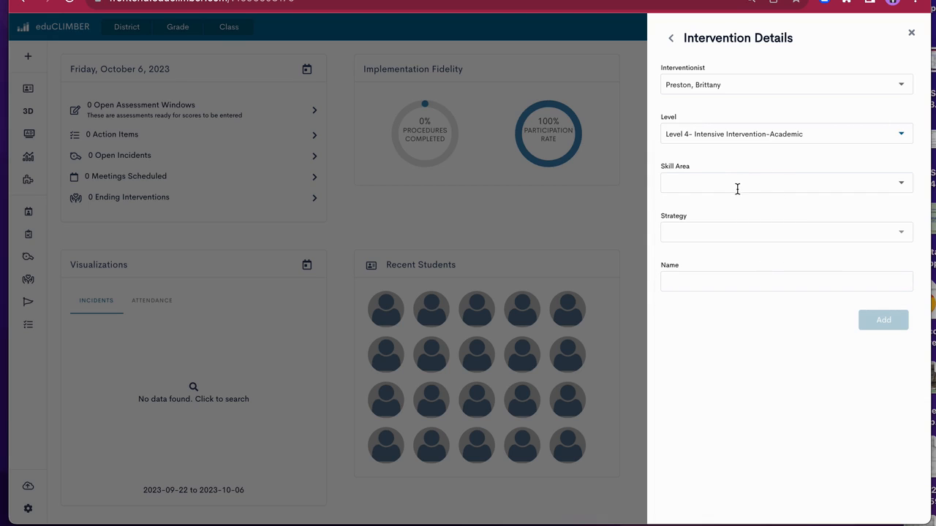
left_click(737, 189)
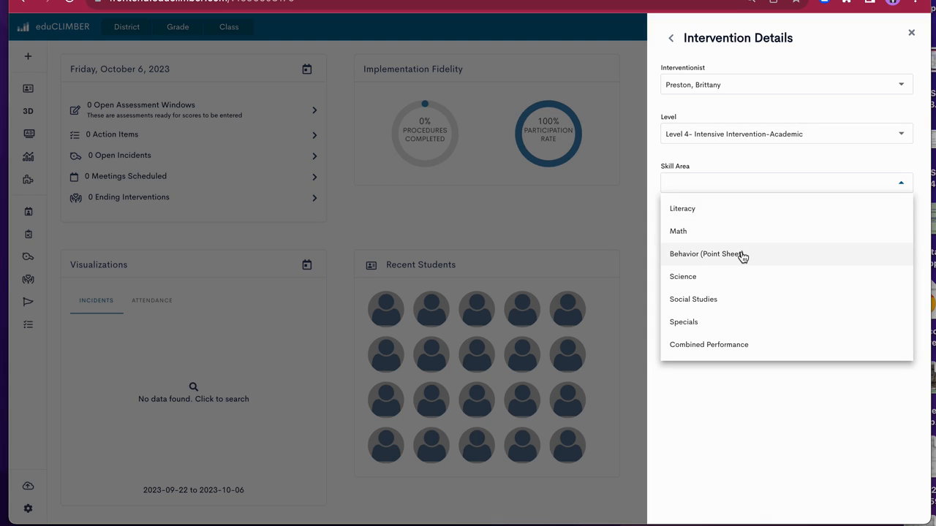
left_click(715, 212)
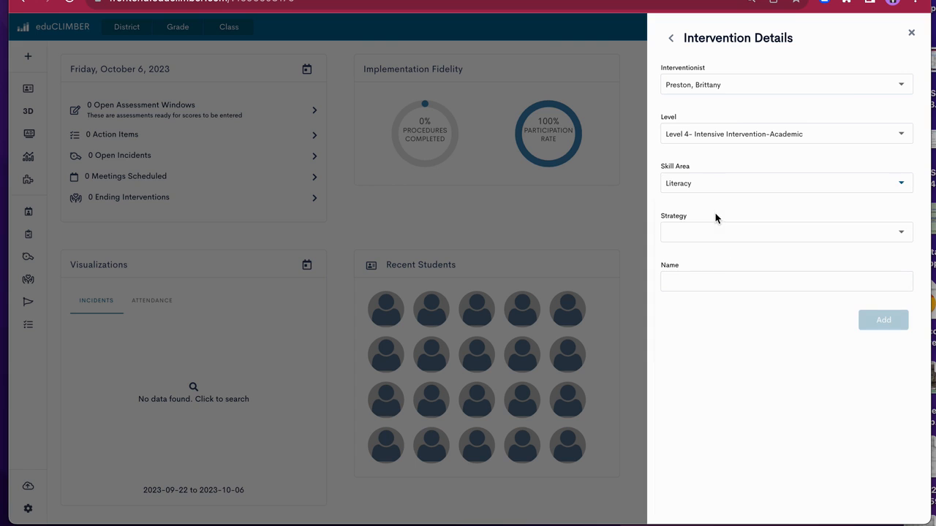
Choose CKLA Intervention Tool as the literacy intervention's strategy
left_click(713, 231)
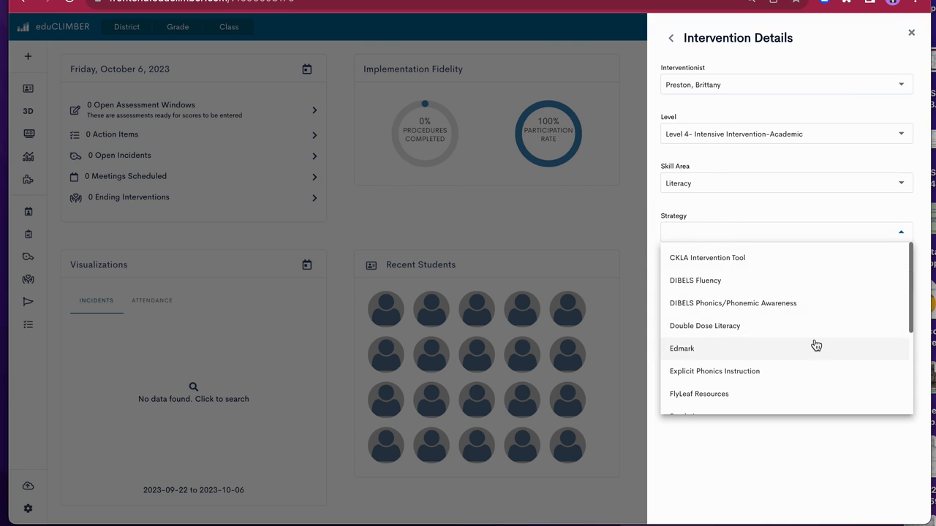
scroll(816, 345, "down", 3)
scroll(816, 345, "up", 3)
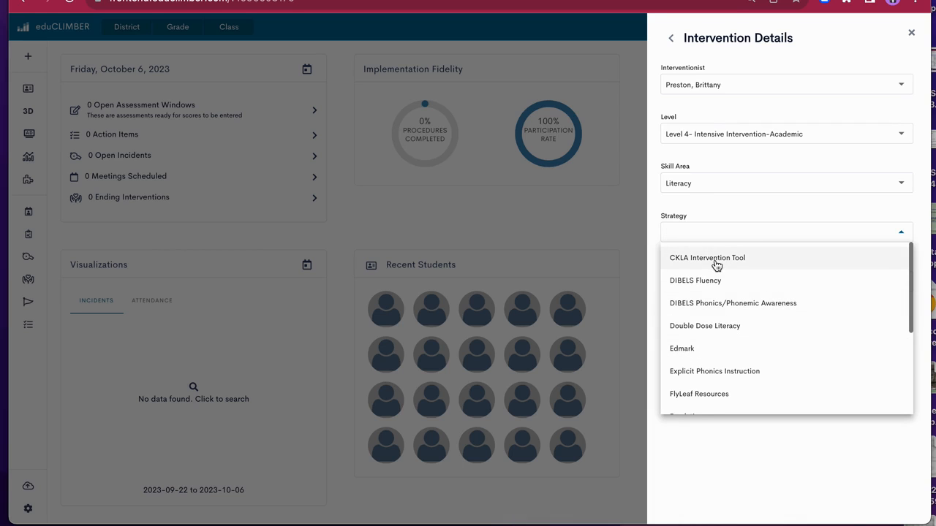
scroll(716, 265, "down", 1)
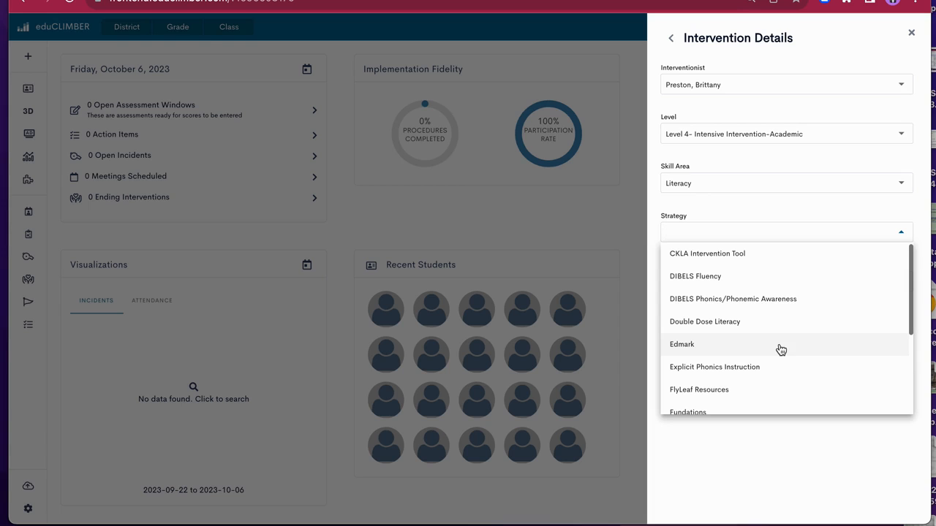
left_click(734, 257)
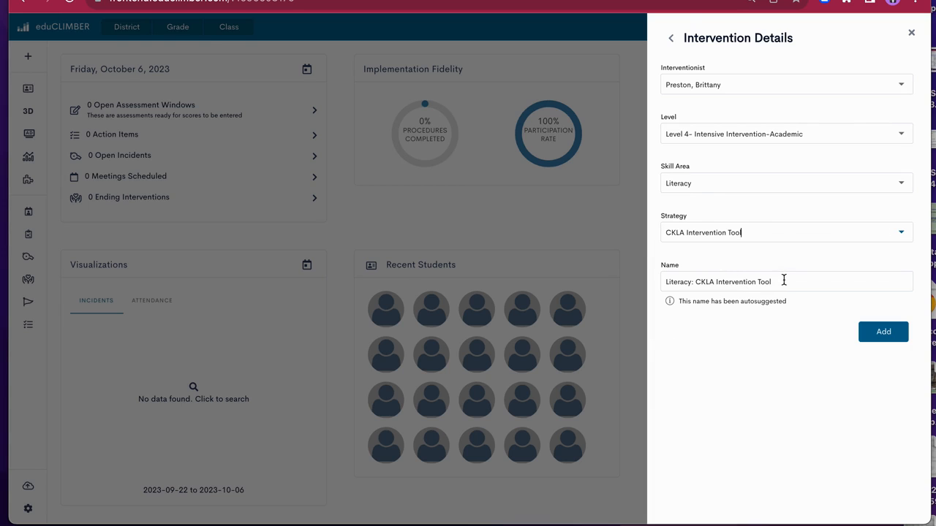
Replace the suggested intervention name with "SM- CKLA Intervention" and add the intervention details
left_click(774, 282)
left_click_drag(797, 283, 656, 285)
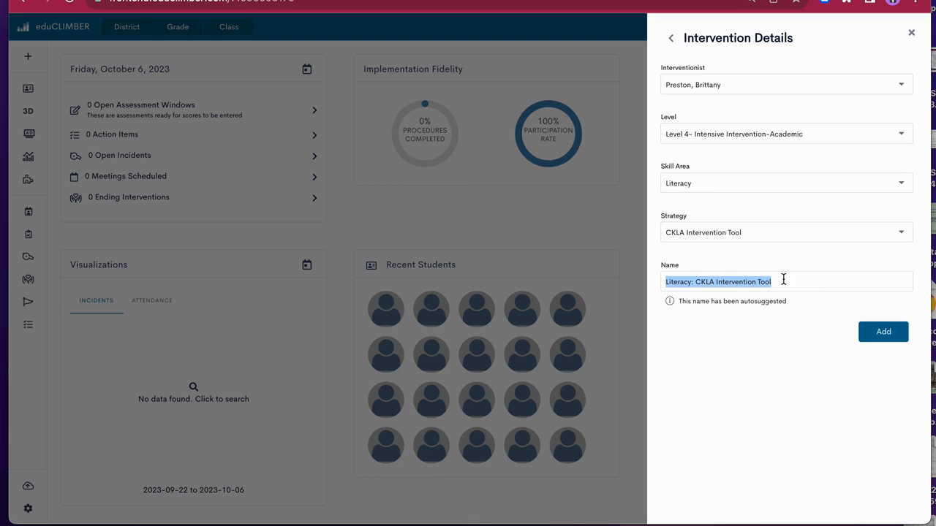
key("BackSpace")
type("5M")
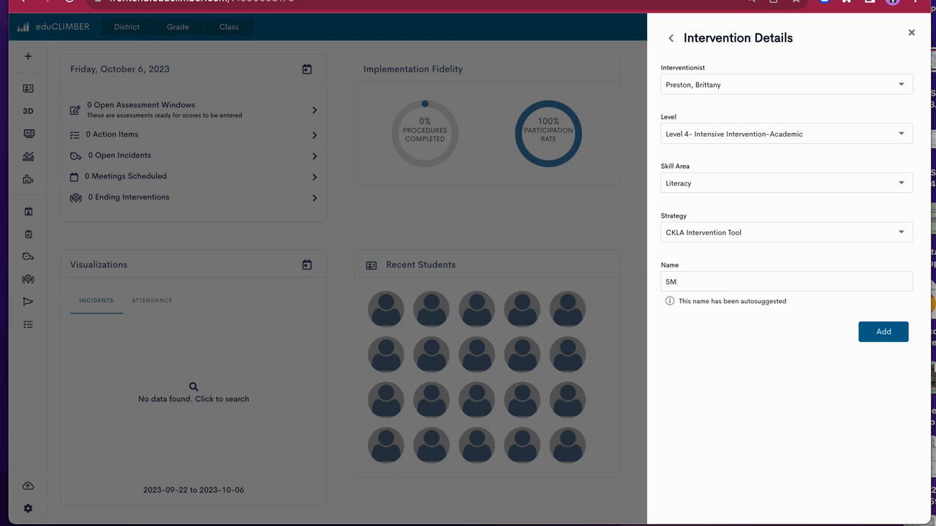
type("- CKLA Intervention")
left_click_drag(752, 283, 681, 283)
left_click(761, 284)
left_click(882, 334)
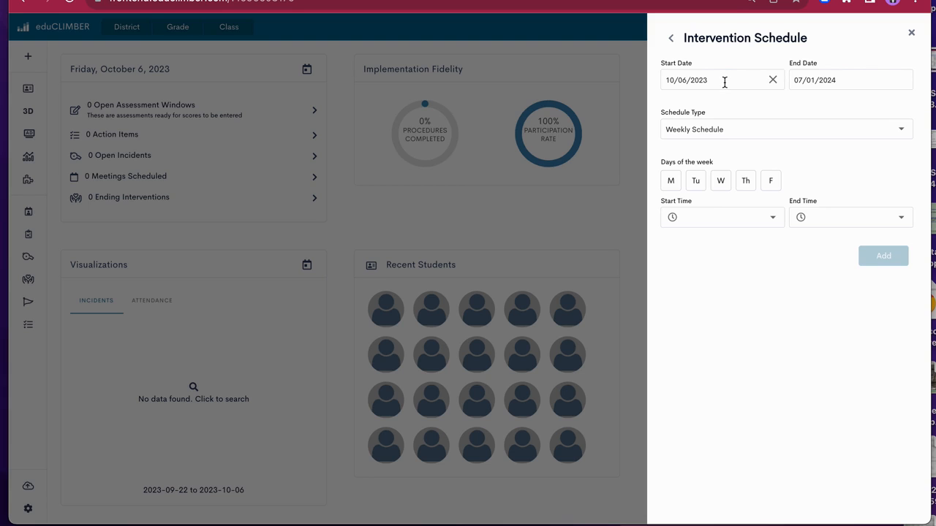
Set the intervention schedule's end date to 12/20/2023
left_click(855, 80)
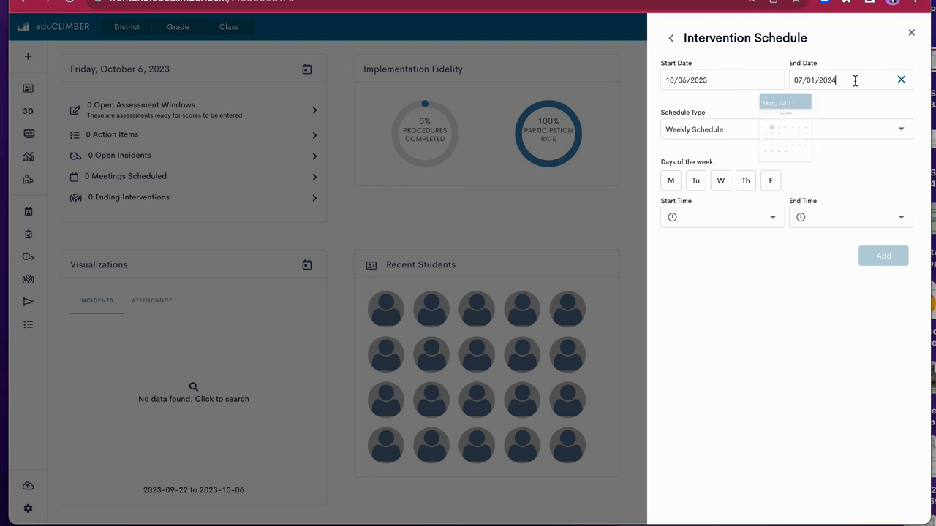
left_click(778, 159)
left_click(777, 159)
left_click(778, 158)
left_click(778, 159)
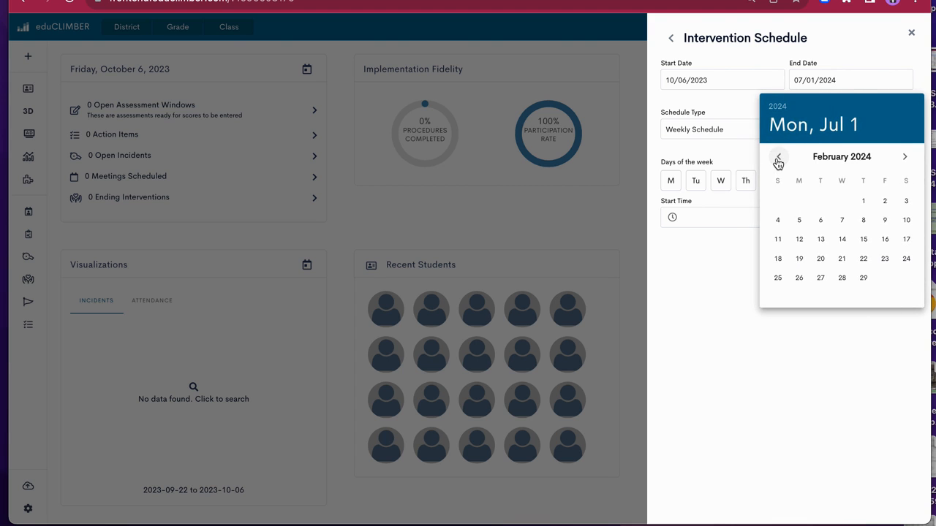
left_click(778, 159)
left_click(778, 159)
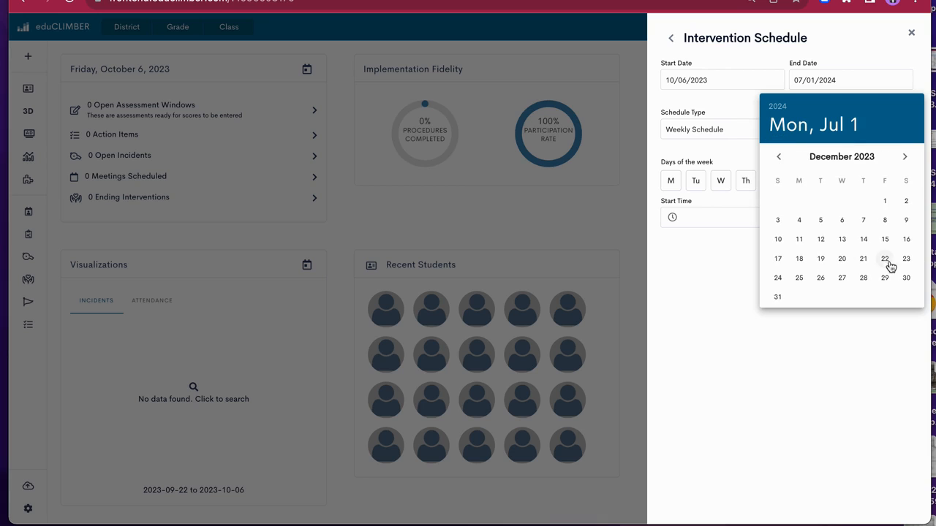
left_click(843, 259)
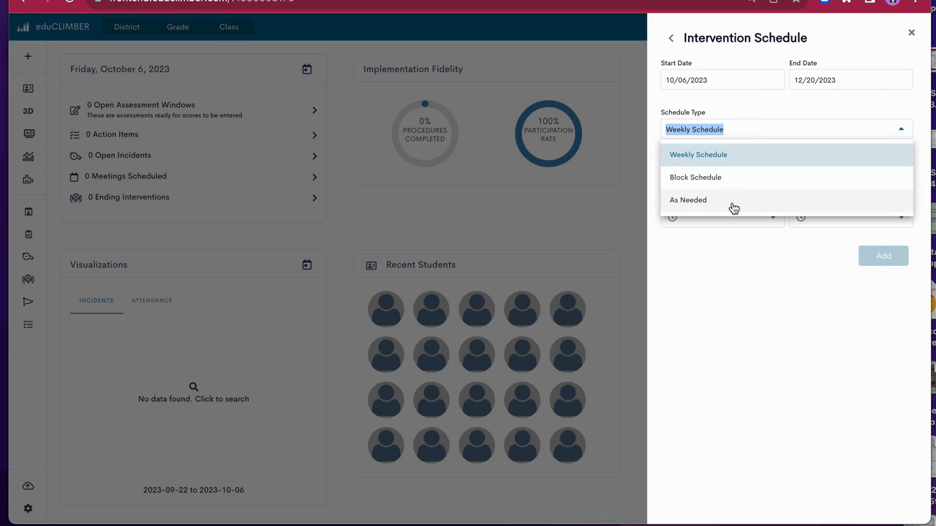
Use a Weekly Schedule for the intervention on Monday, Wednesday and Friday
left_click(723, 158)
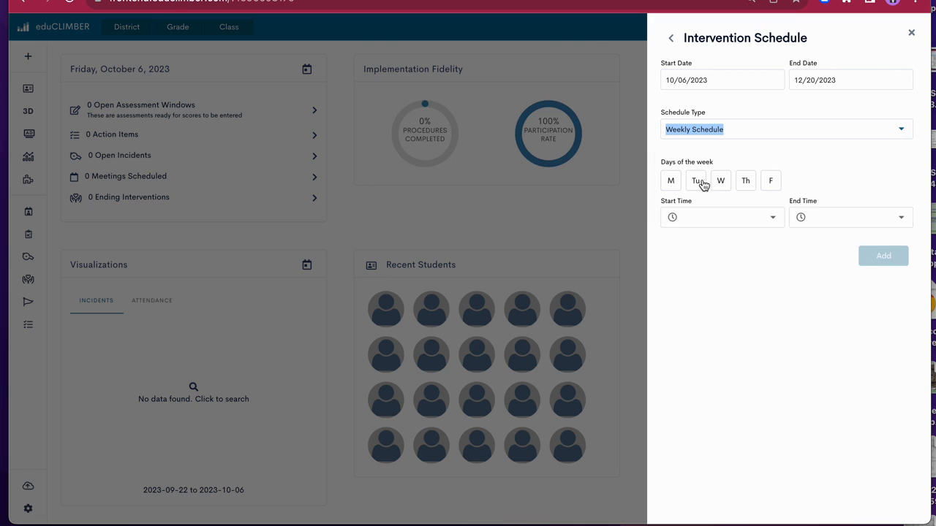
left_click(669, 182)
left_click(720, 183)
left_click(771, 184)
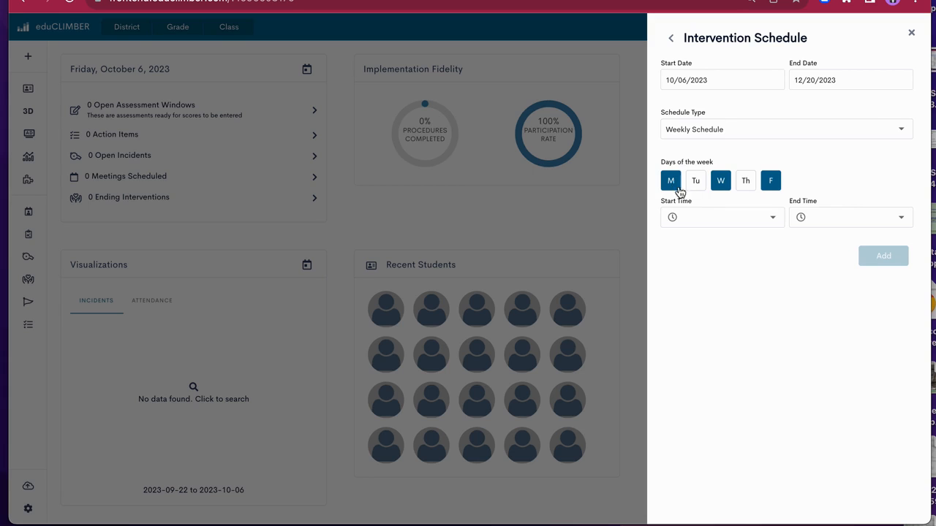
Schedule the intervention sessions from 9:00 AM to 9:30 AM and add the intervention schedule
left_click(756, 217)
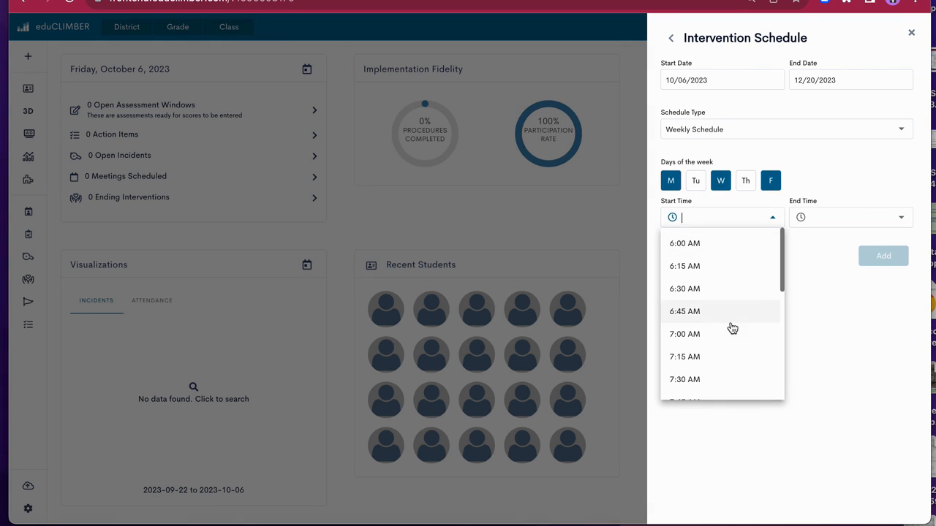
scroll(731, 329, "down", 3)
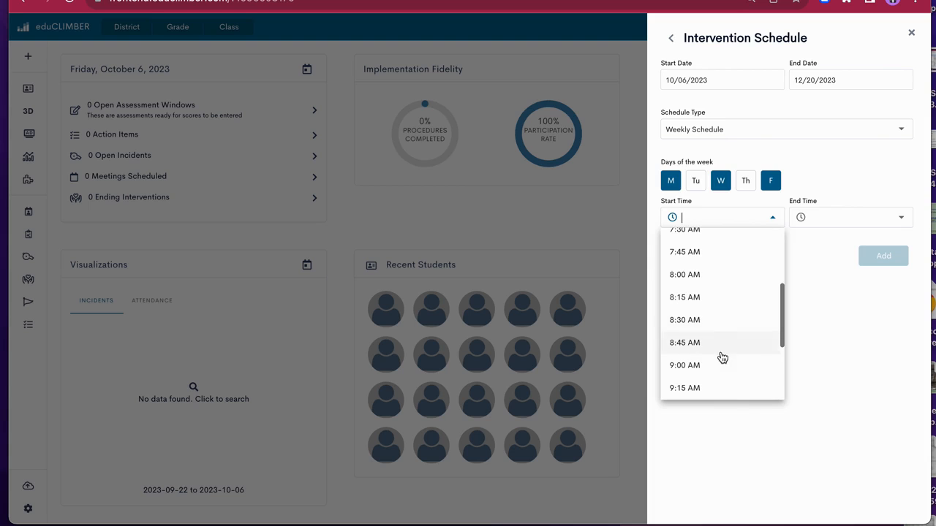
left_click(722, 368)
left_click(817, 219)
scroll(834, 360, "down", 3)
scroll(834, 359, "down", 3)
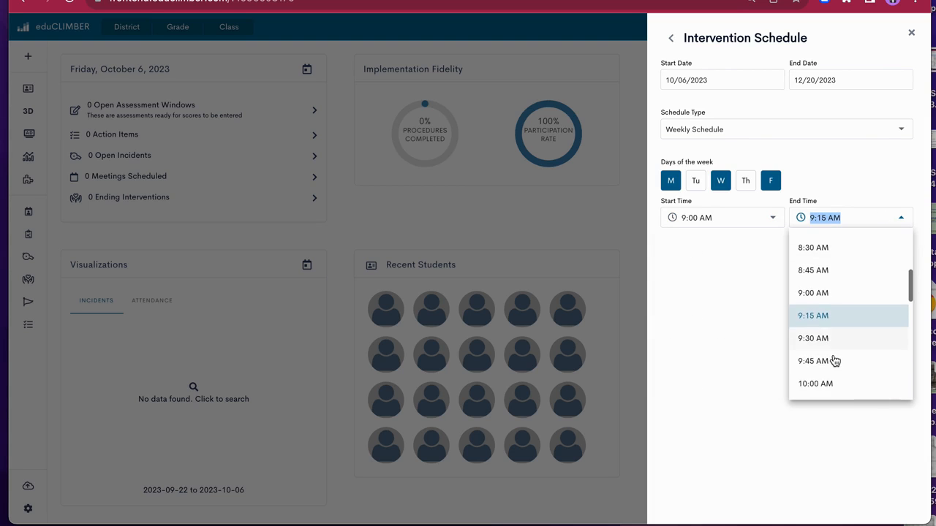
left_click(829, 342)
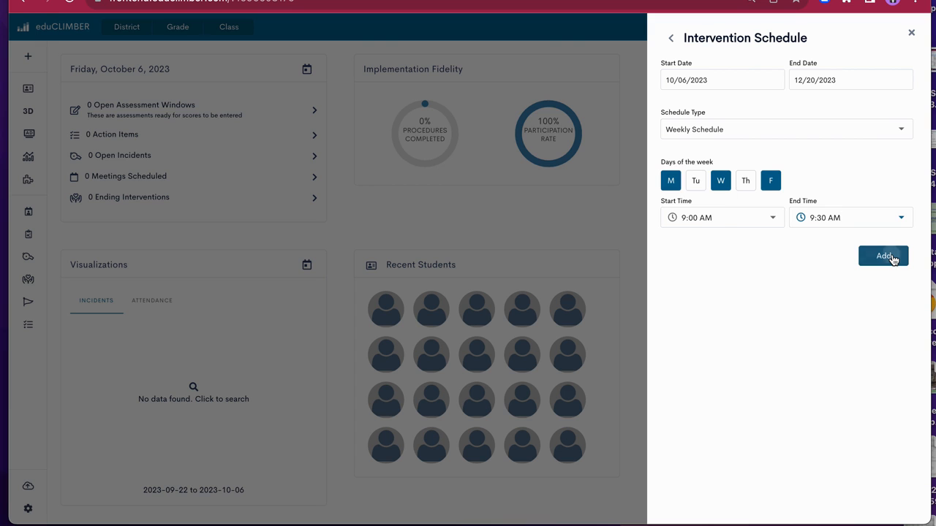
left_click(888, 256)
Set the monitoring type of Measure 1 to the CKLA Progress Monitoring assessment "Complex Patterns - All Consonant Groups"
scroll(781, 87, "down", 1)
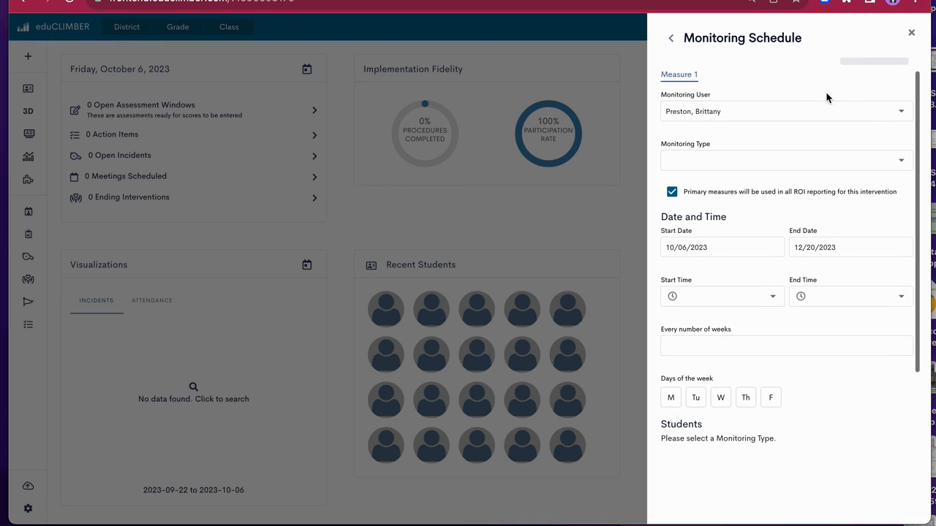
scroll(840, 91, "up", 1)
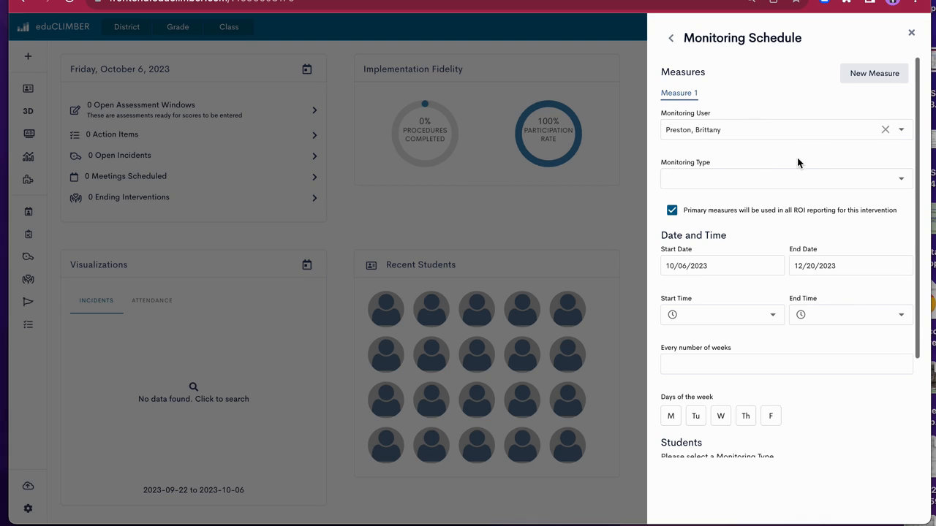
left_click(738, 175)
scroll(747, 243, "down", 5)
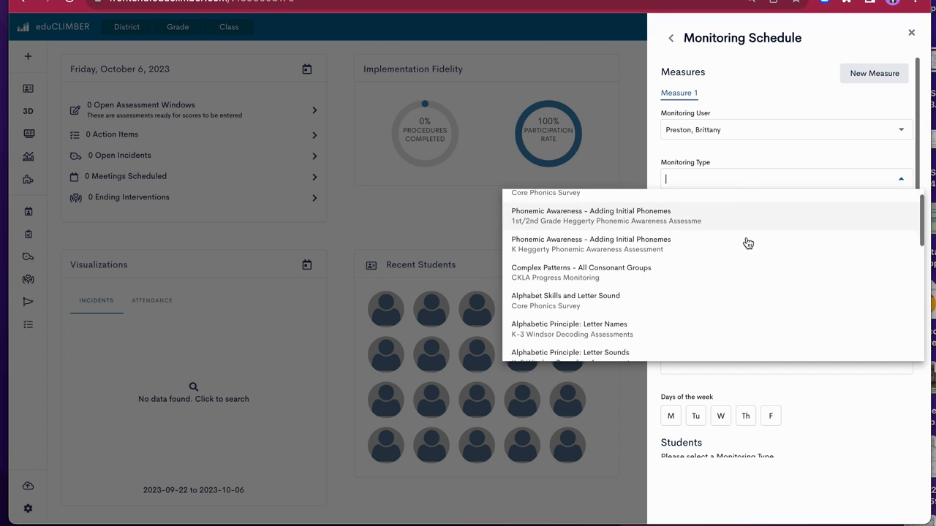
scroll(748, 243, "down", 6)
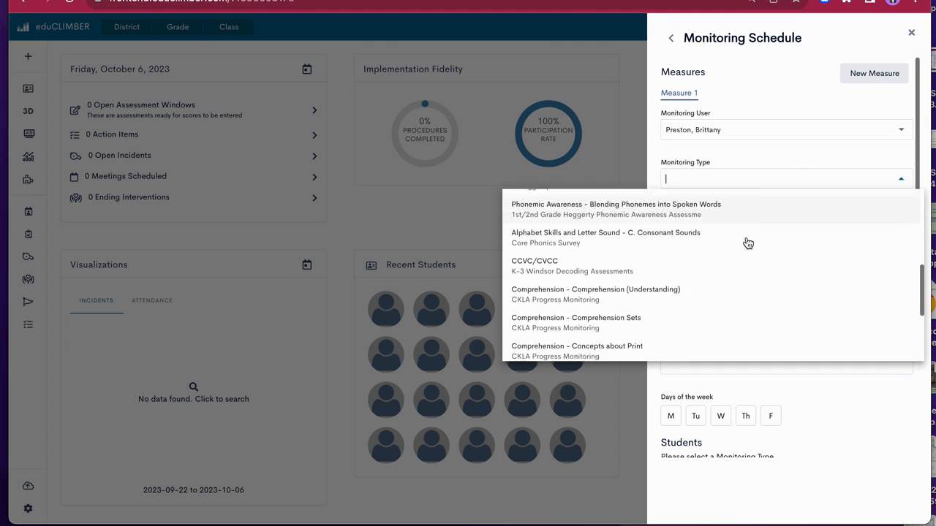
scroll(747, 242, "down", 2)
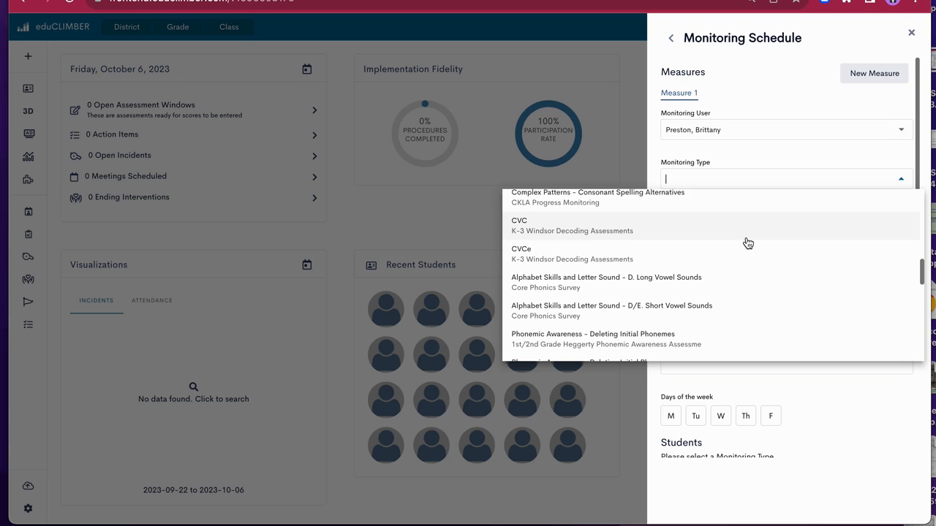
scroll(748, 243, "up", 5)
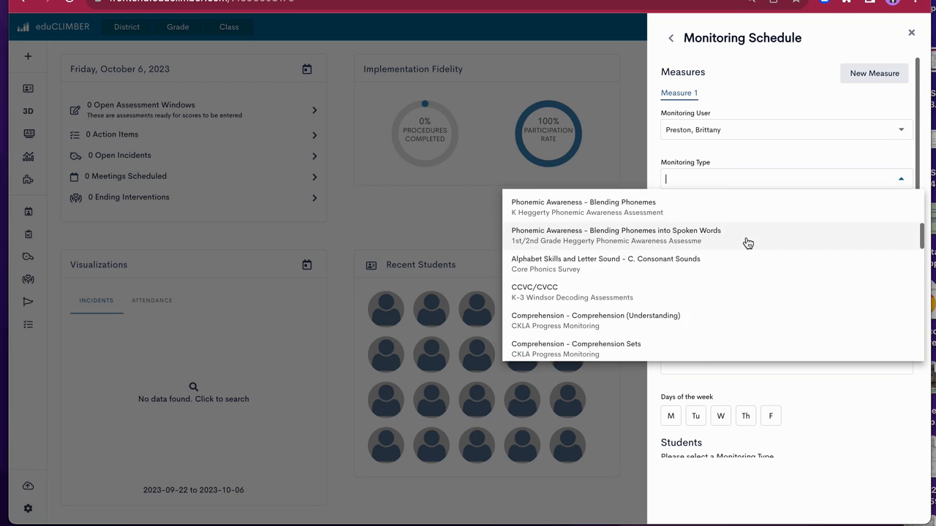
scroll(747, 242, "up", 3)
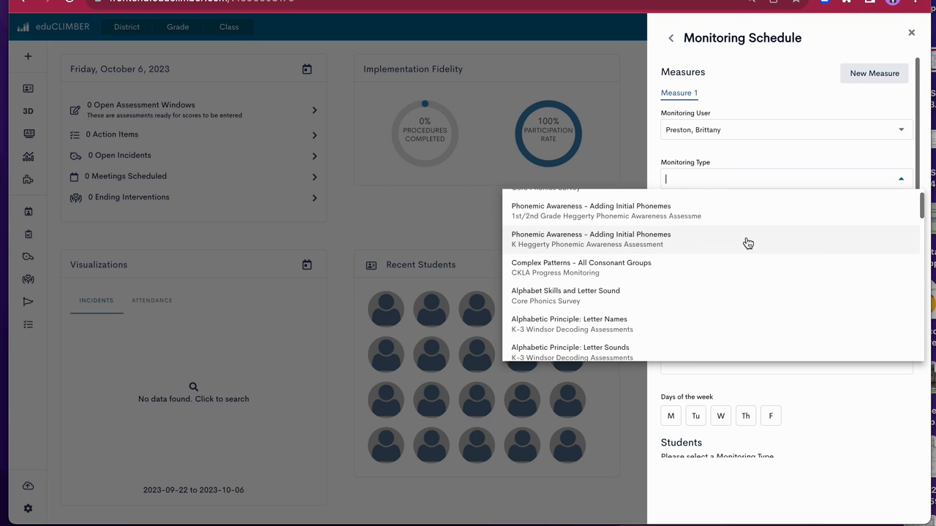
scroll(747, 243, "up", 1)
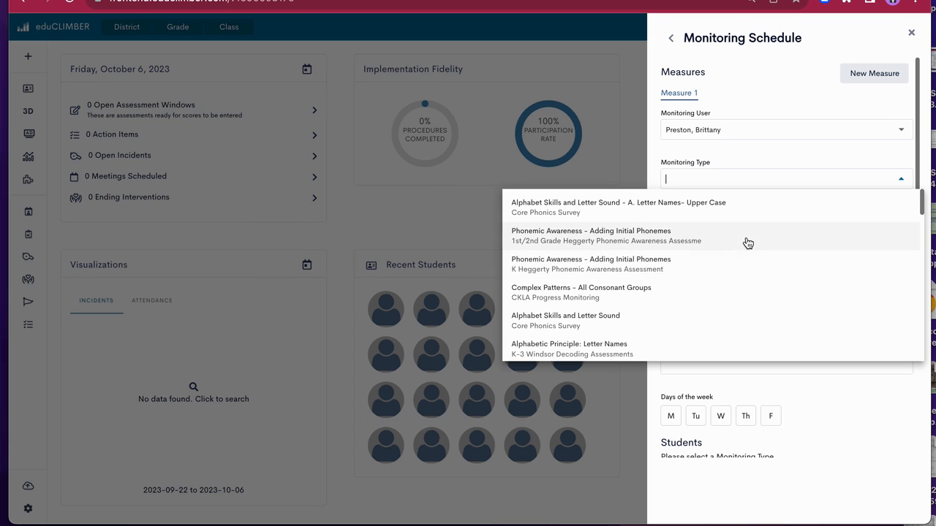
left_click(629, 292)
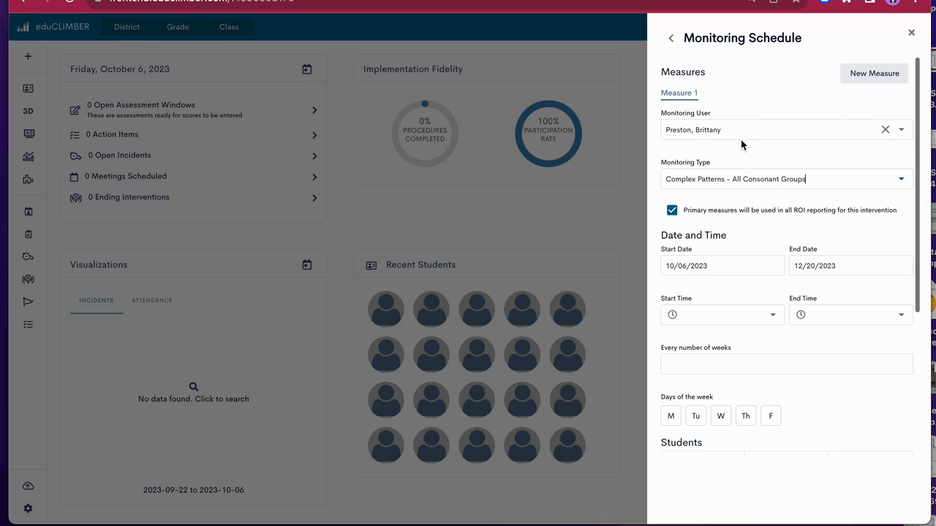
Set the monitoring time for Measure 1 from 9:00 AM to 9:30 AM
scroll(738, 183, "down", 1)
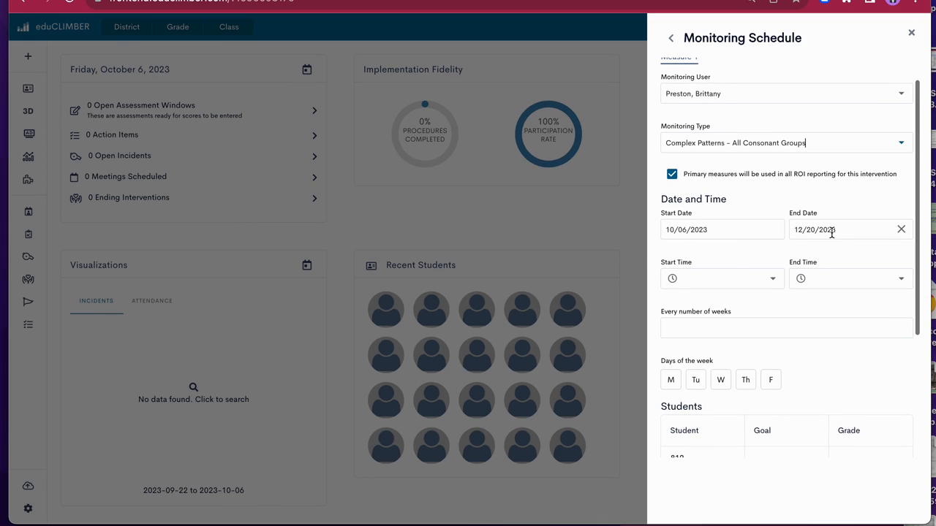
left_click(771, 280)
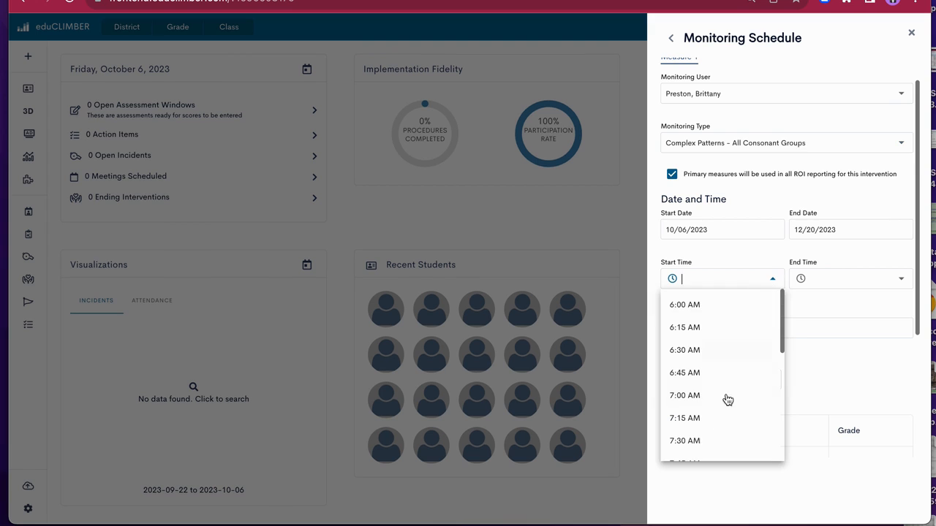
scroll(716, 436, "down", 3)
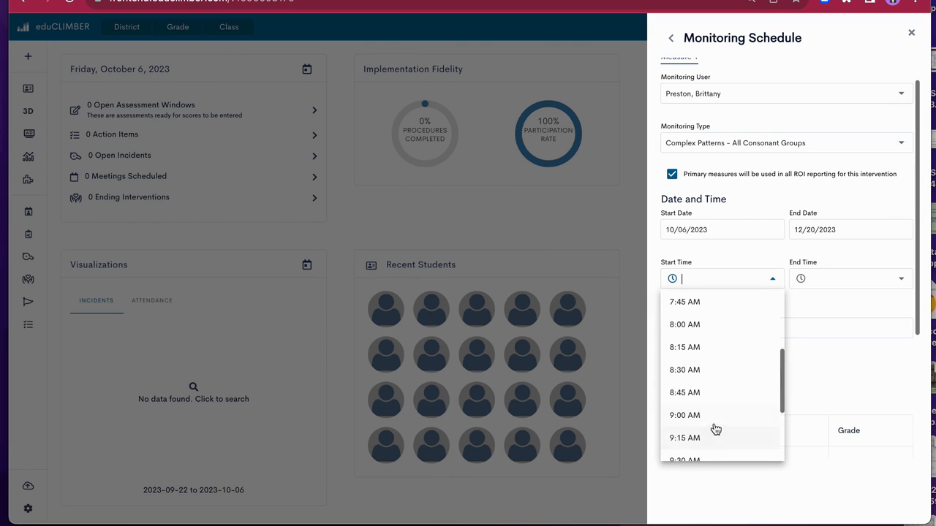
left_click(716, 417)
left_click(849, 282)
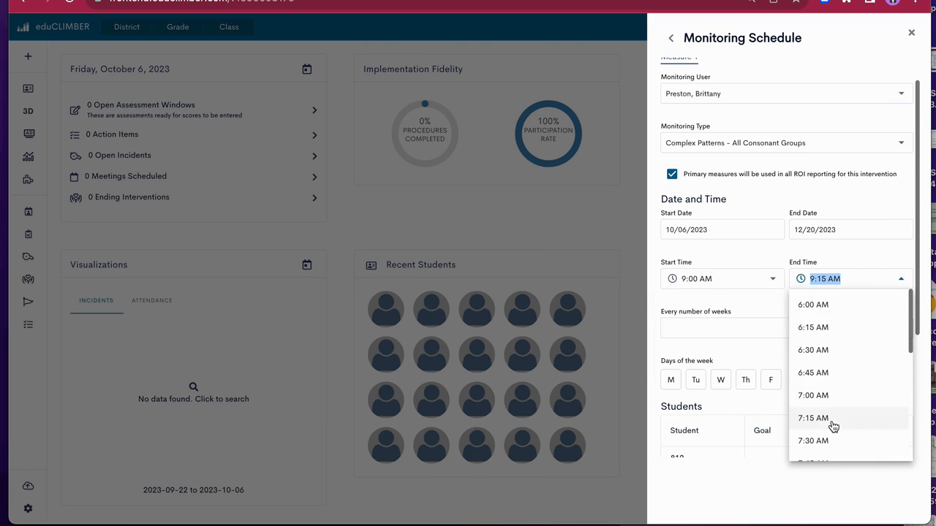
scroll(832, 424, "down", 3)
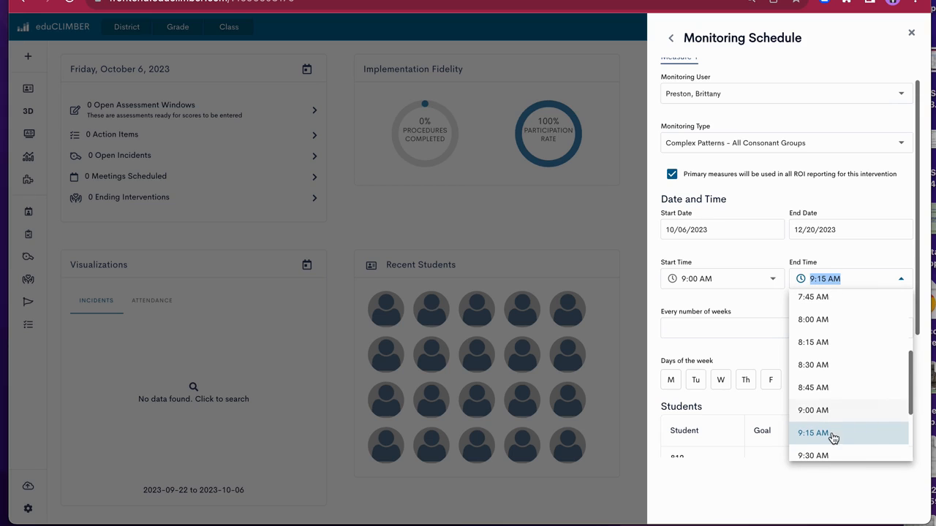
left_click(831, 456)
Repeat the progress monitoring every 1 week on Friday
left_click(745, 324)
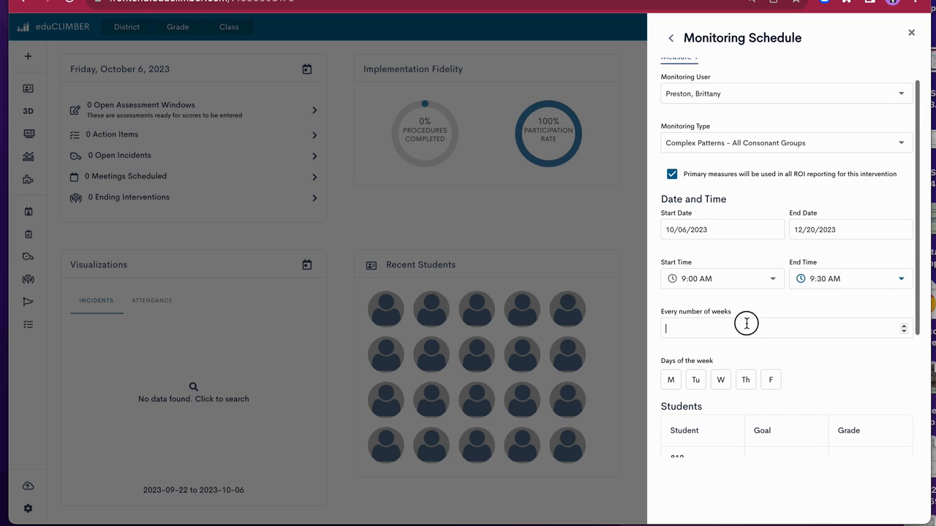
type("1")
left_click(773, 381)
Enter a goal of 9 for the listed student and add the monitoring schedule
scroll(842, 377, "down", 3)
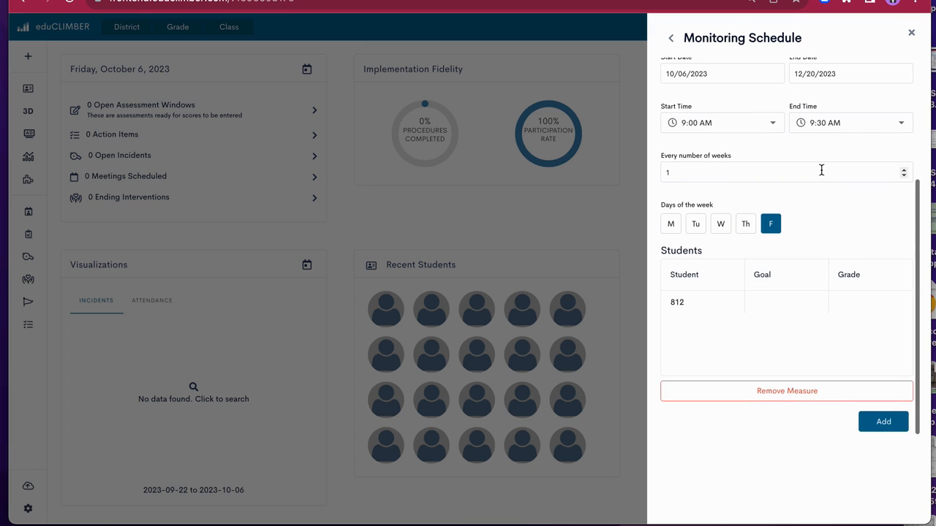
double_click(778, 305)
type("9")
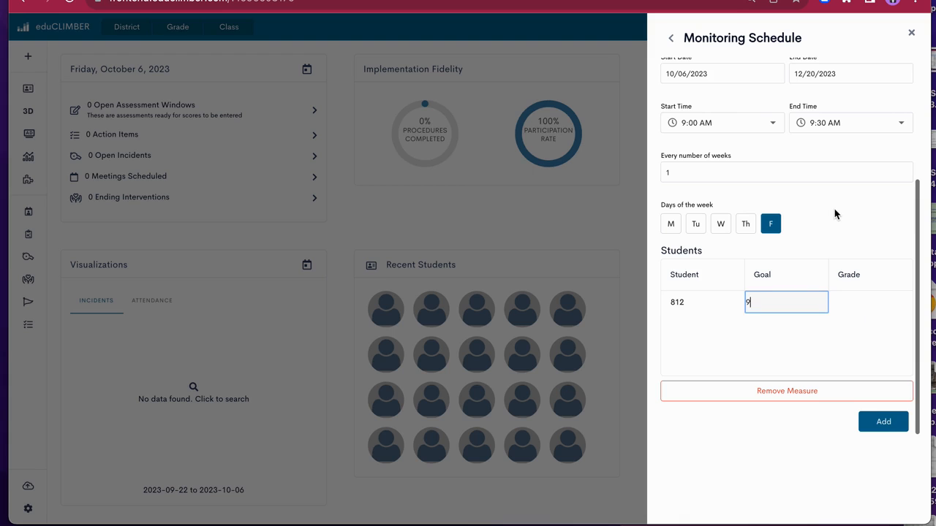
key("Return")
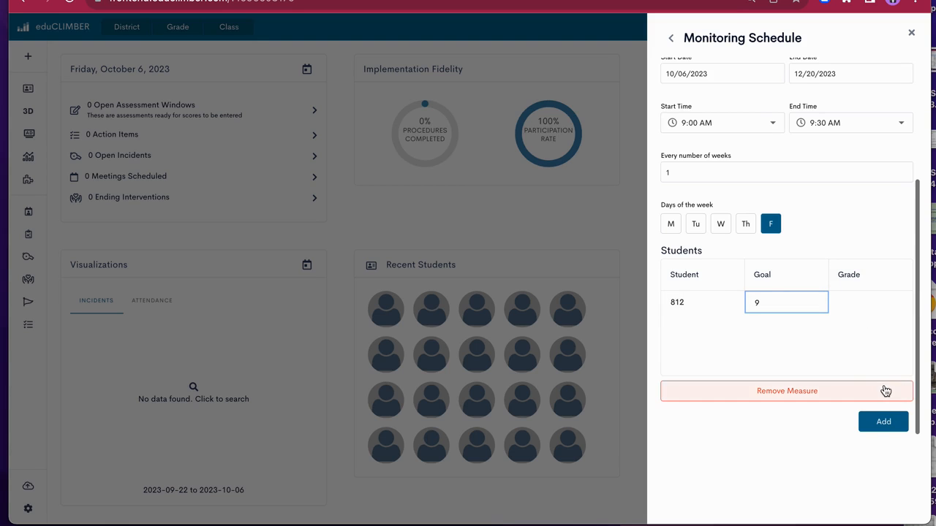
scroll(810, 334, "down", 1)
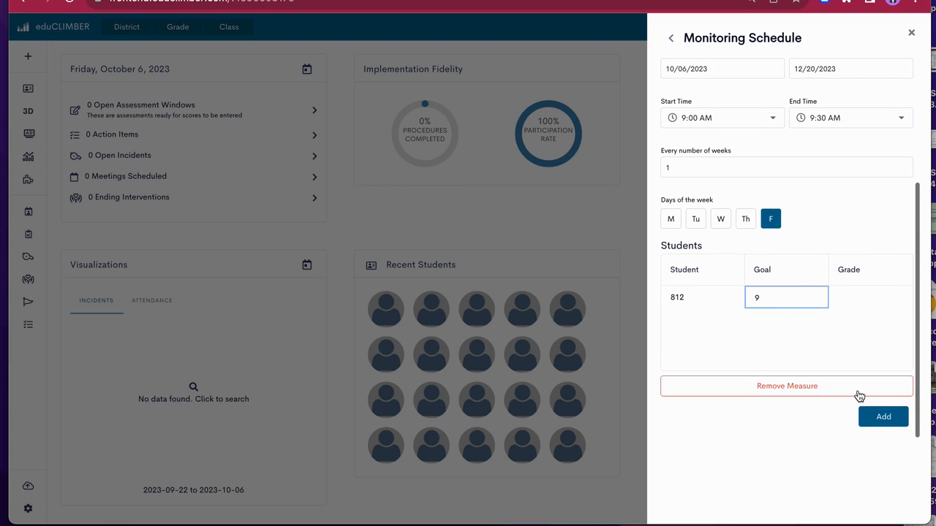
left_click(882, 416)
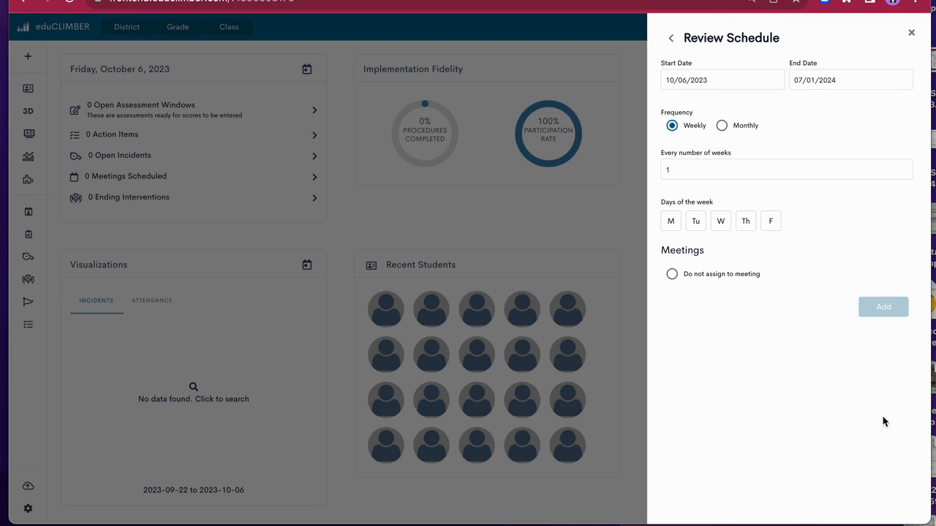
Set the review schedule's end date to 12/20/2023
left_click(832, 81)
left_click(777, 158)
left_click(777, 158)
left_click(777, 157)
left_click(777, 158)
left_click(777, 157)
left_click(777, 158)
left_click(777, 158)
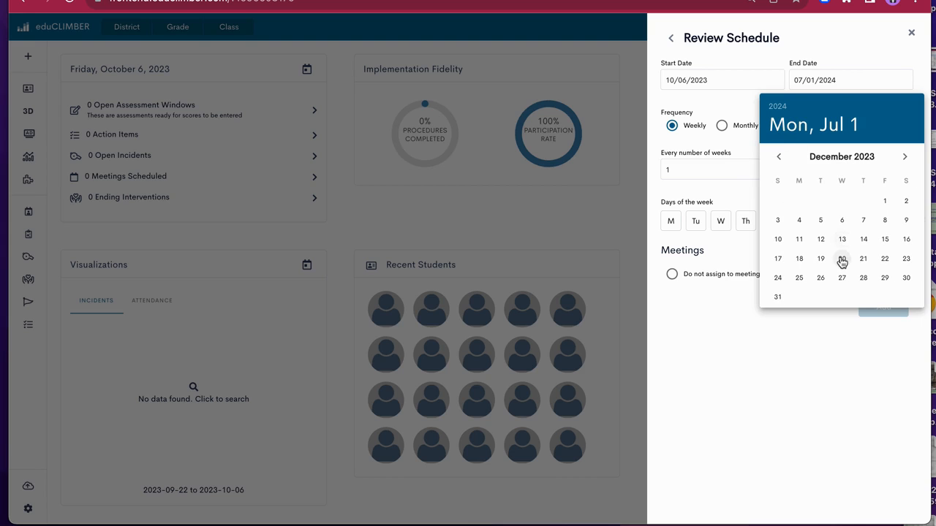
left_click(837, 258)
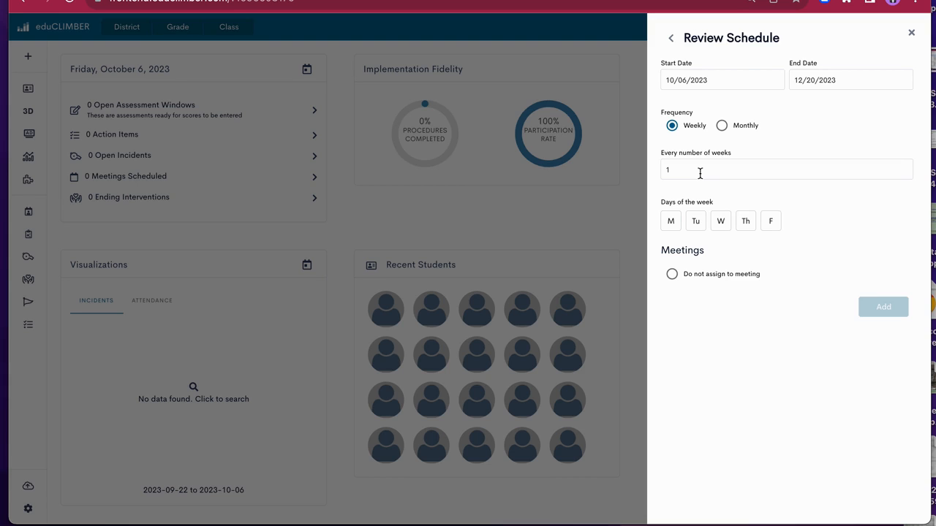
Schedule reviews every 6 weeks on Tuesday without assigning them to a meeting, and add the review schedule
left_click_drag(689, 171, 663, 172)
key("BackSpace")
type("6")
left_click(694, 228)
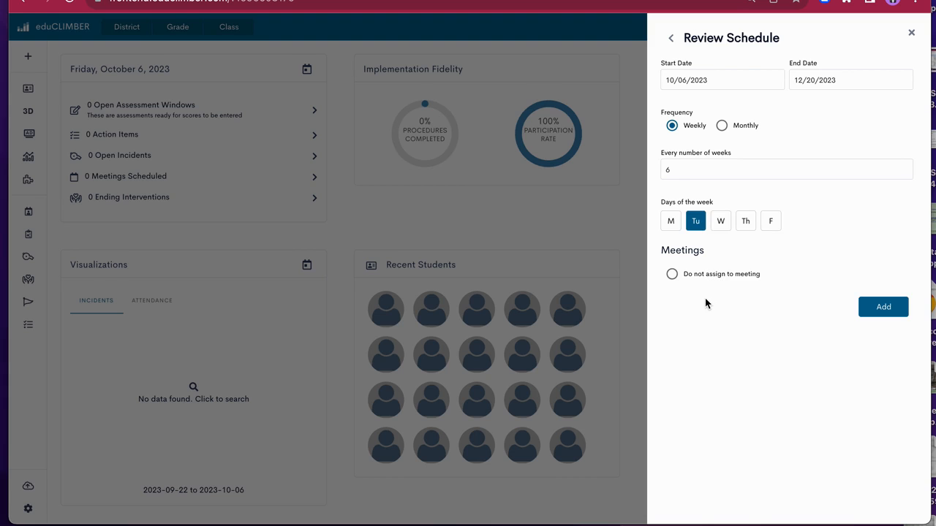
left_click(672, 274)
left_click(895, 313)
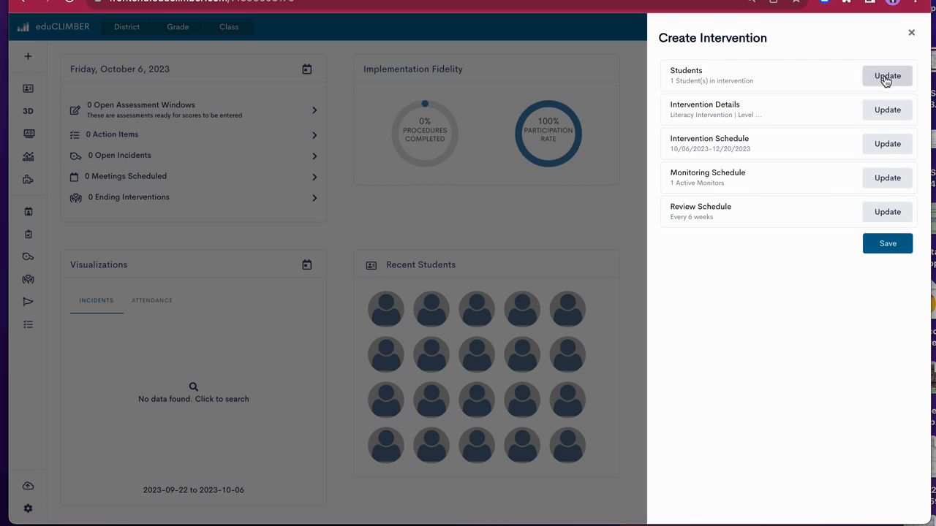
Save the new intervention, bring up its intervention creation reports and close the confirmation
left_click(874, 248)
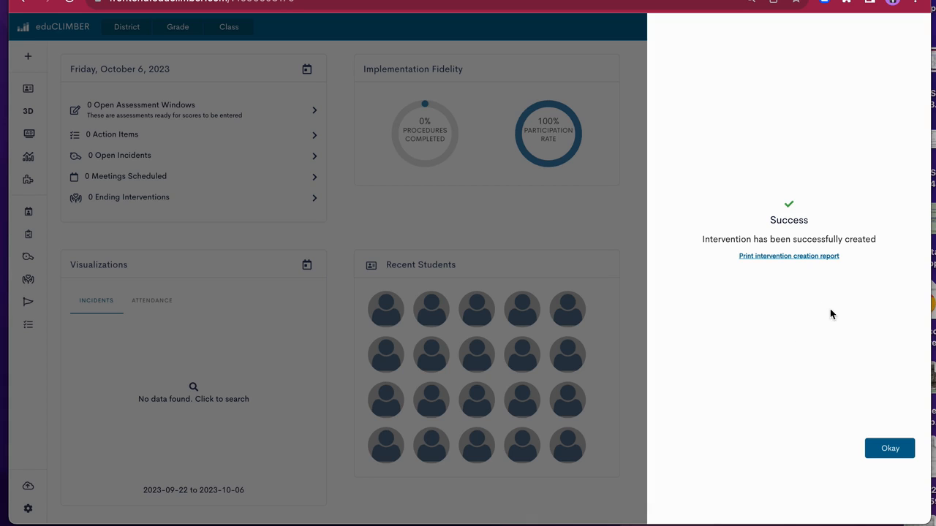
left_click(832, 260)
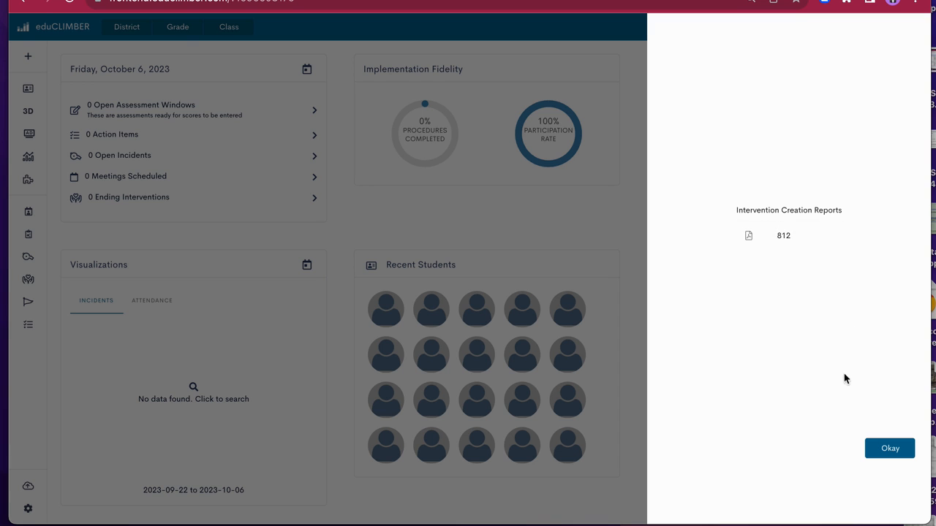
left_click(891, 451)
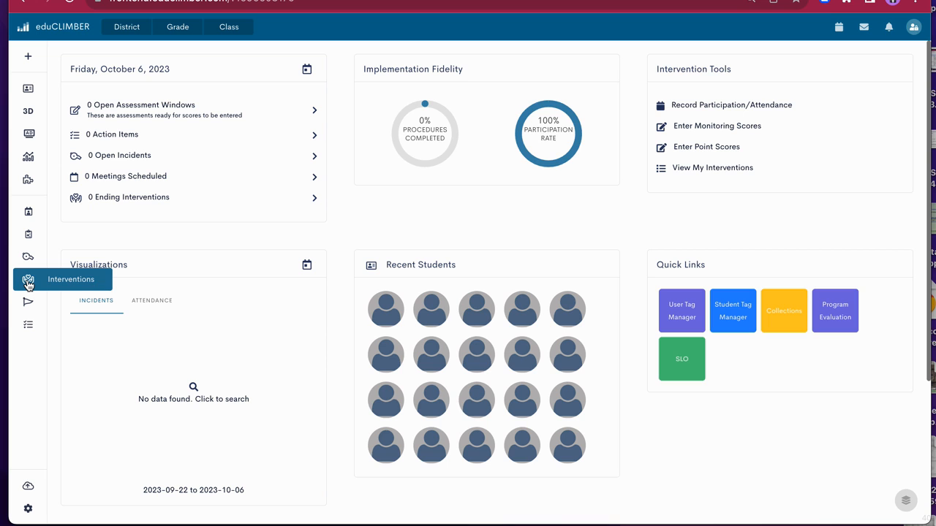
View the progress monitoring of the "5M- CKLA Intervention" group among the user's own interventions and close Intervention Groups
left_click(709, 170)
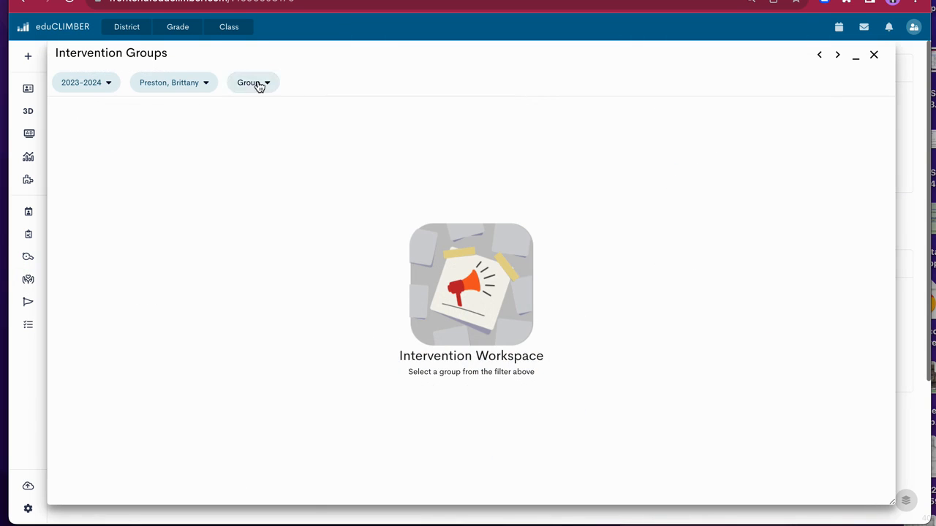
left_click(261, 91)
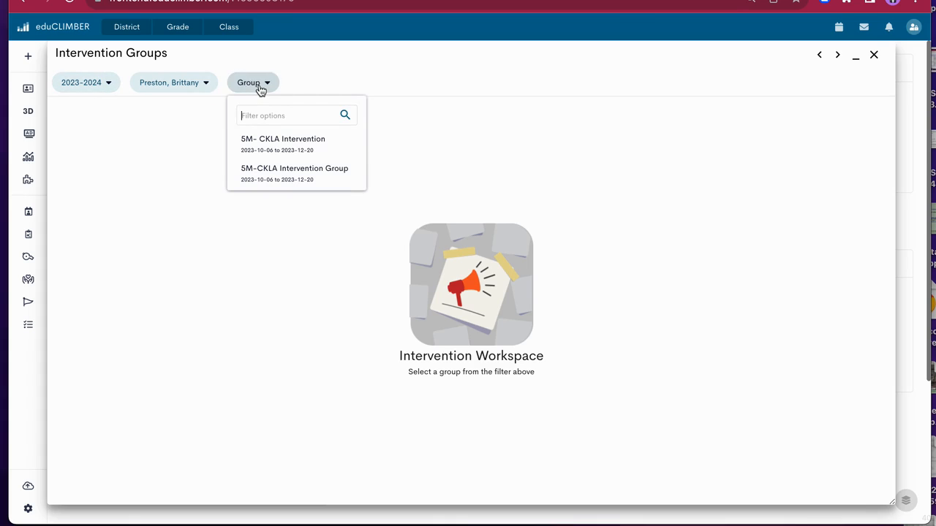
left_click(310, 151)
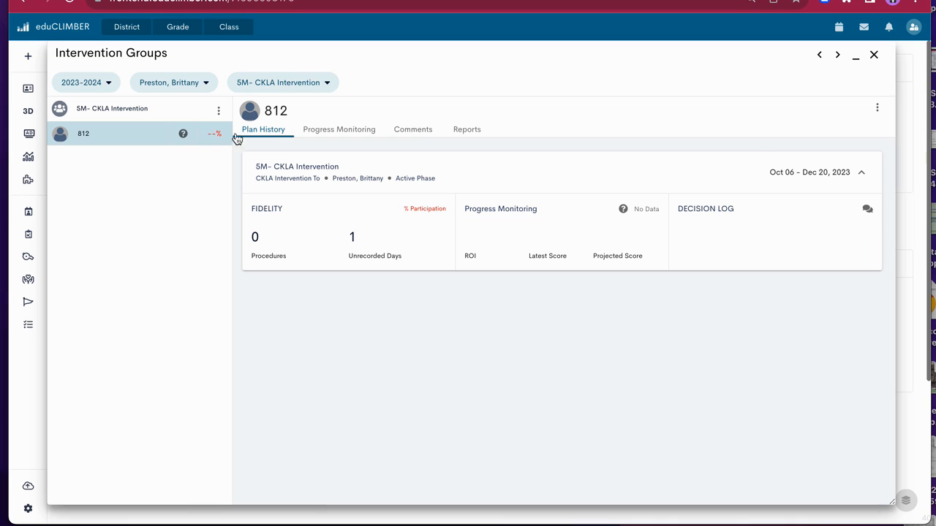
left_click(370, 130)
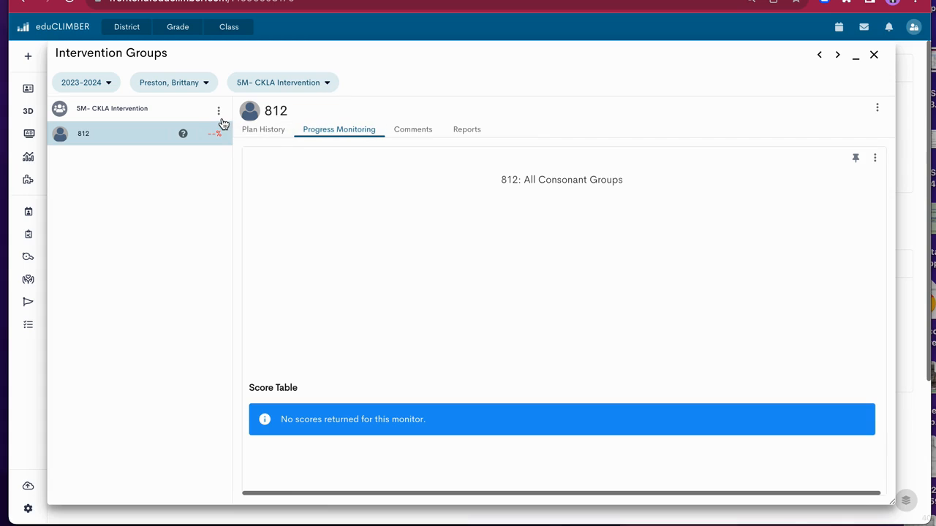
left_click(874, 55)
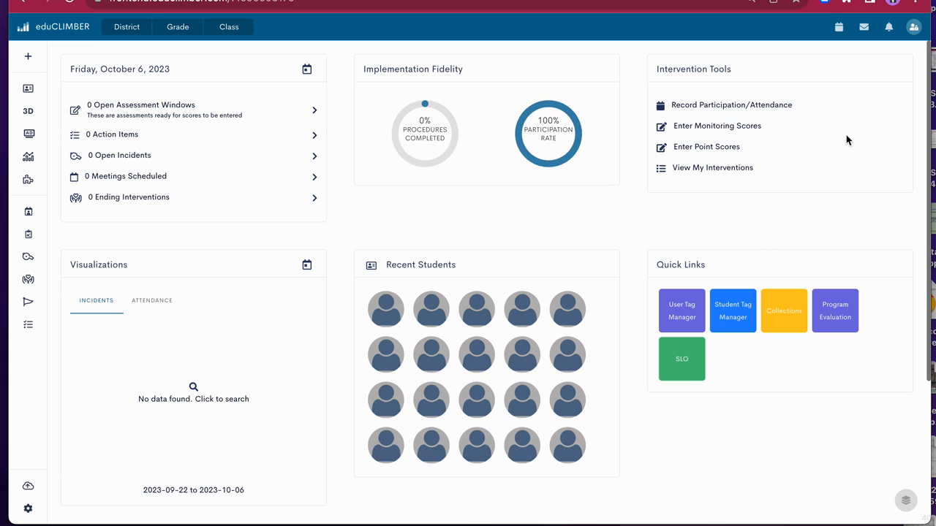
Open the intervention participation and attendance recording and examine its date choices, keeping 2023-10-06
left_click(747, 106)
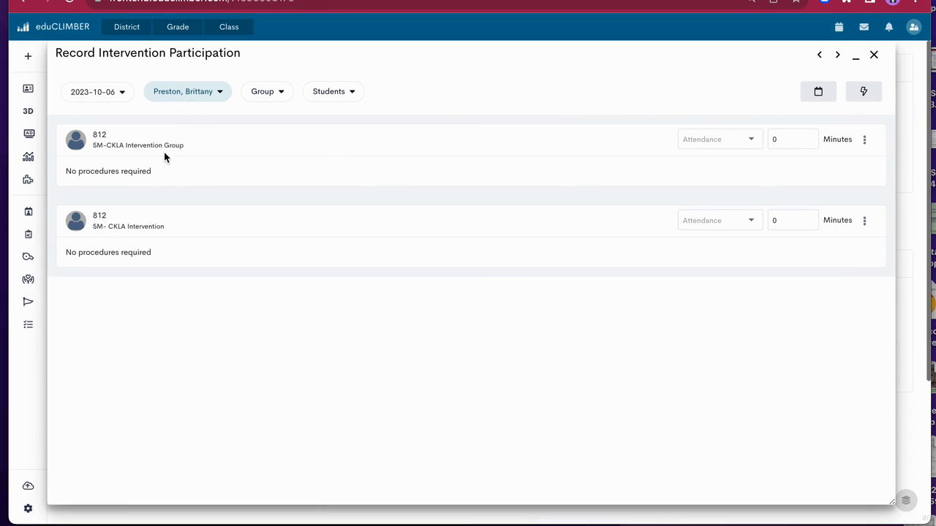
left_click(119, 95)
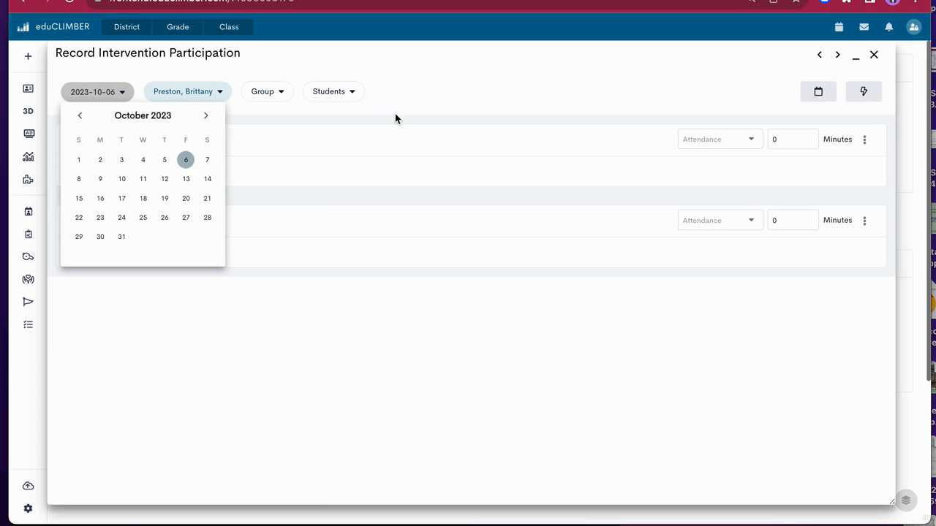
left_click(440, 101)
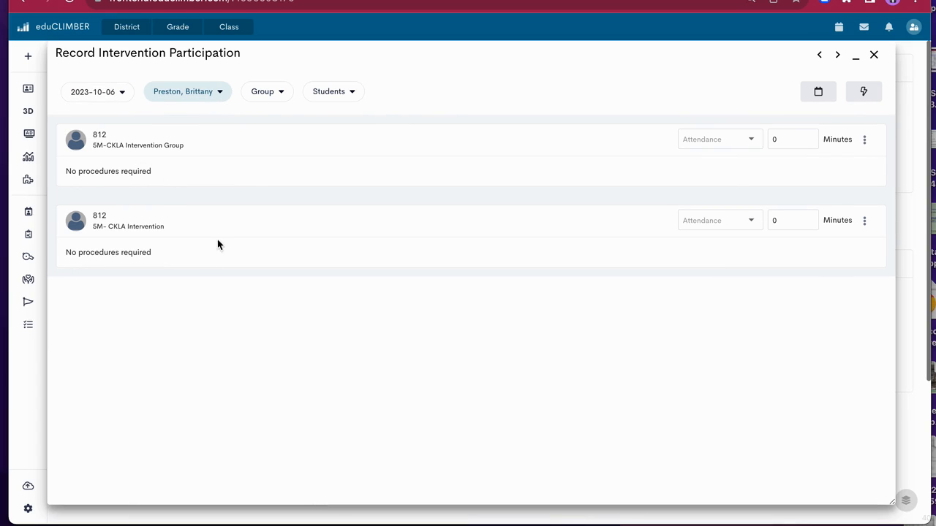
Filter the participation records to the "5M-CKLA Intervention Group" and remove the group filter again
left_click(270, 92)
left_click(260, 151)
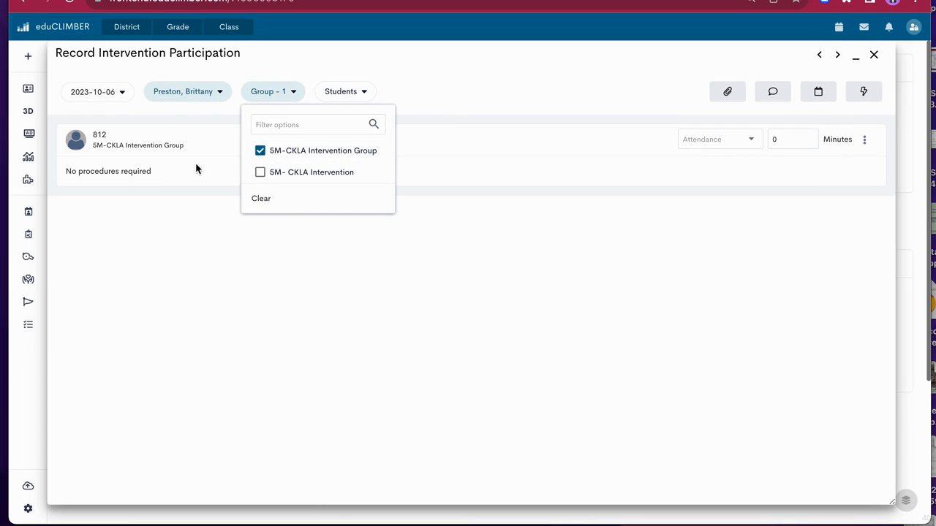
left_click(261, 153)
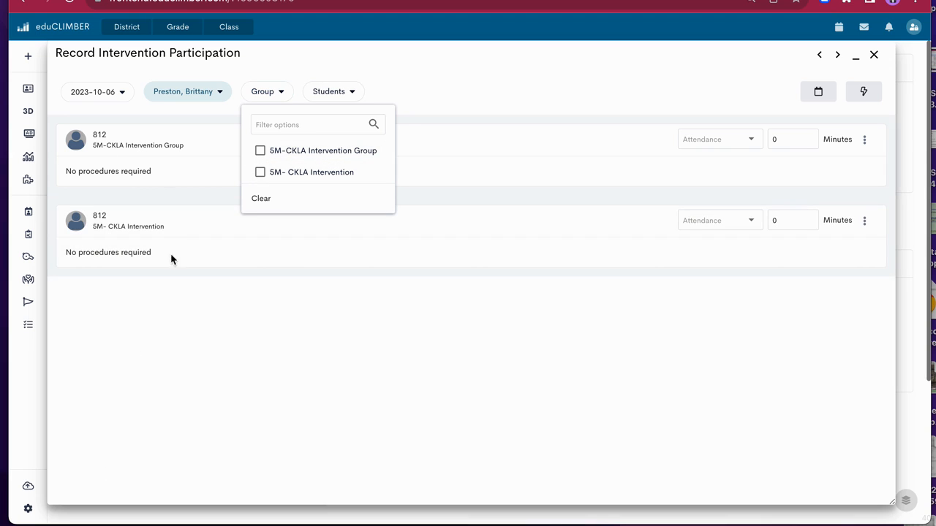
left_click(419, 94)
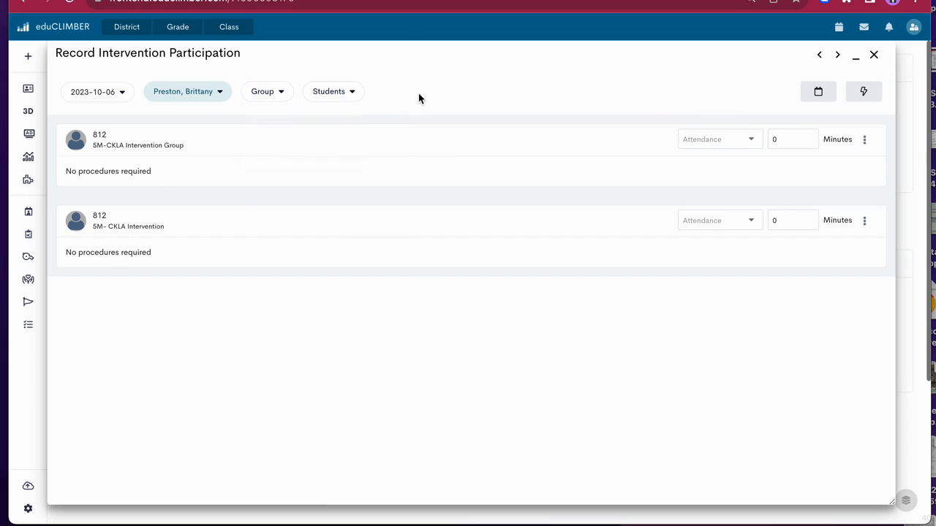
Record participation for all students as Present with the recommended duration and all procedures completed, and save
left_click(866, 95)
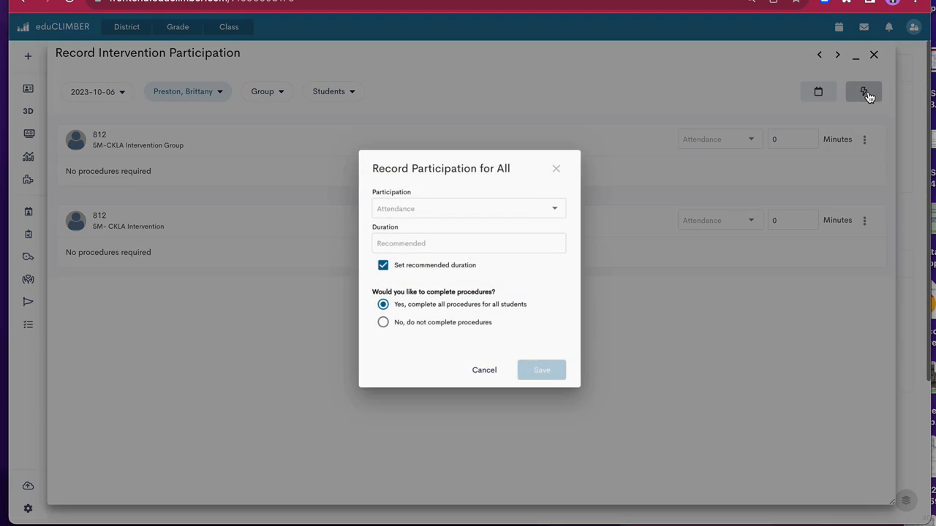
left_click(503, 200)
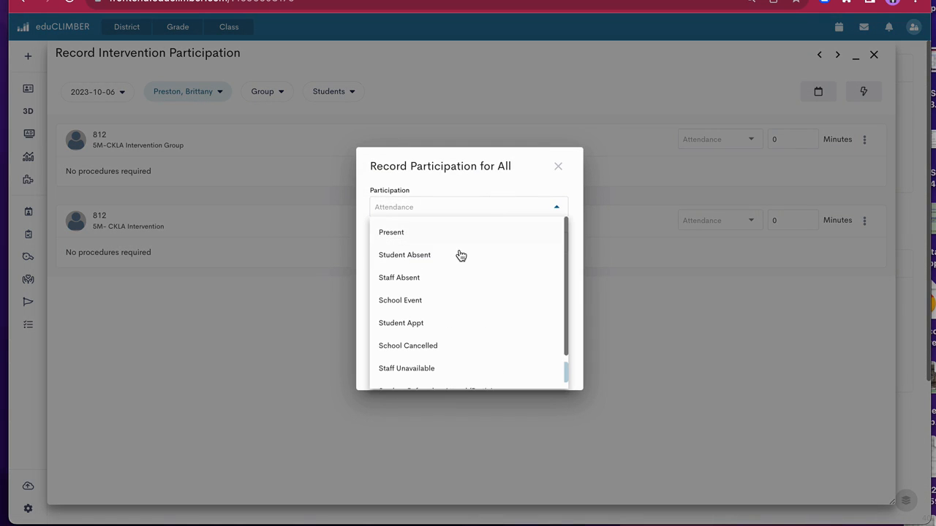
left_click(418, 232)
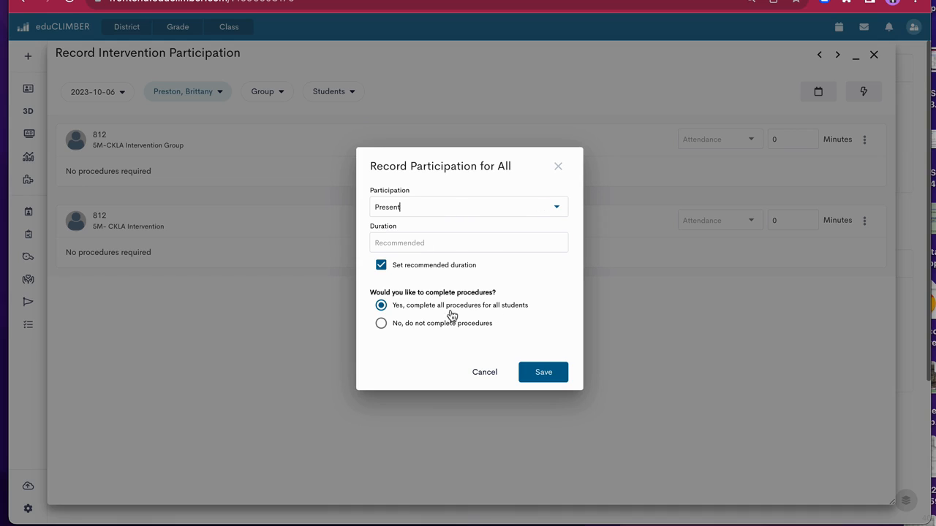
left_click(553, 375)
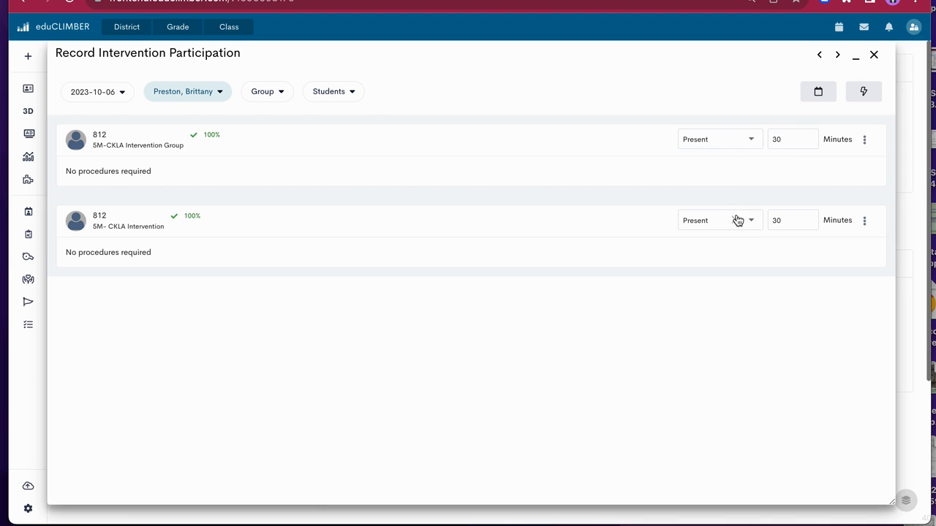
Mark the "5M-CKLA Intervention Group" record as Student Absent and set the "5M- CKLA Intervention" record to 25 minutes
left_click(751, 141)
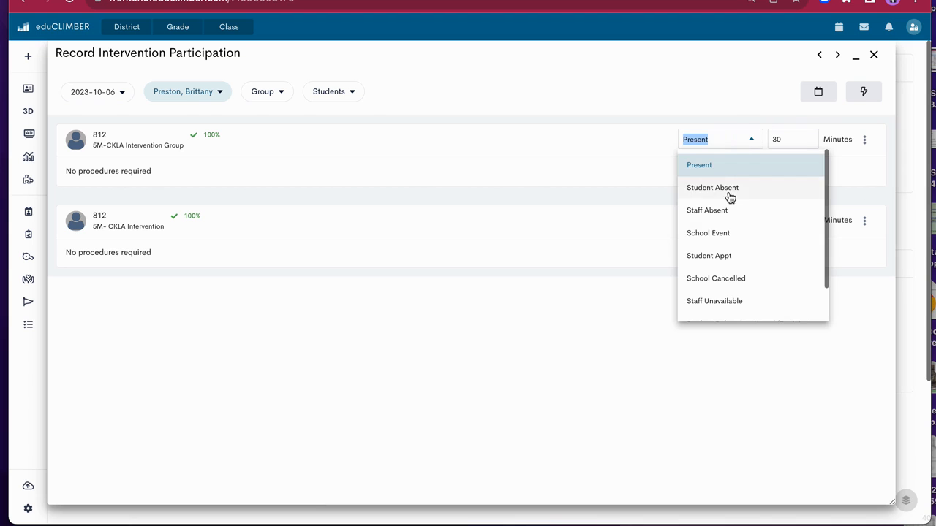
left_click(731, 191)
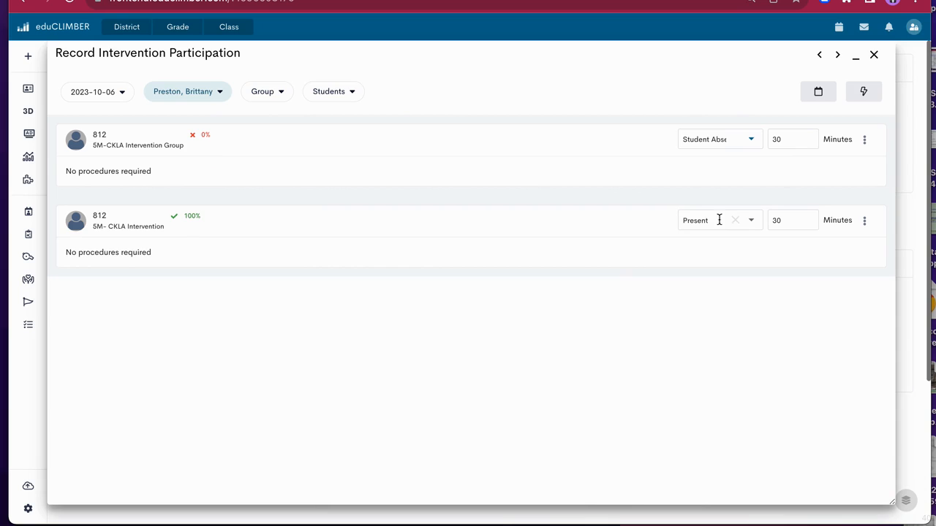
double_click(776, 221)
type("25")
left_click(562, 232)
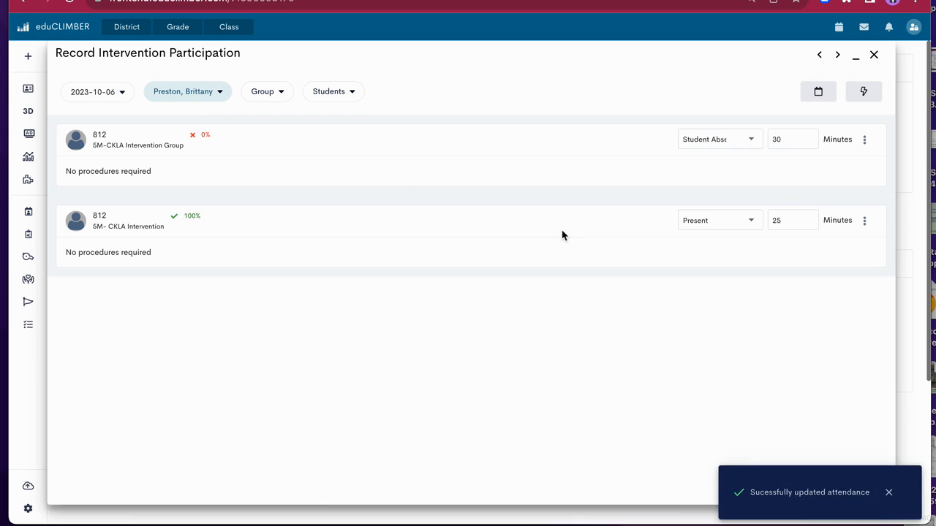
Set the "5M- CKLA Intervention" participation duration to 30 minutes
double_click(772, 222)
key("BackSpace")
type("30")
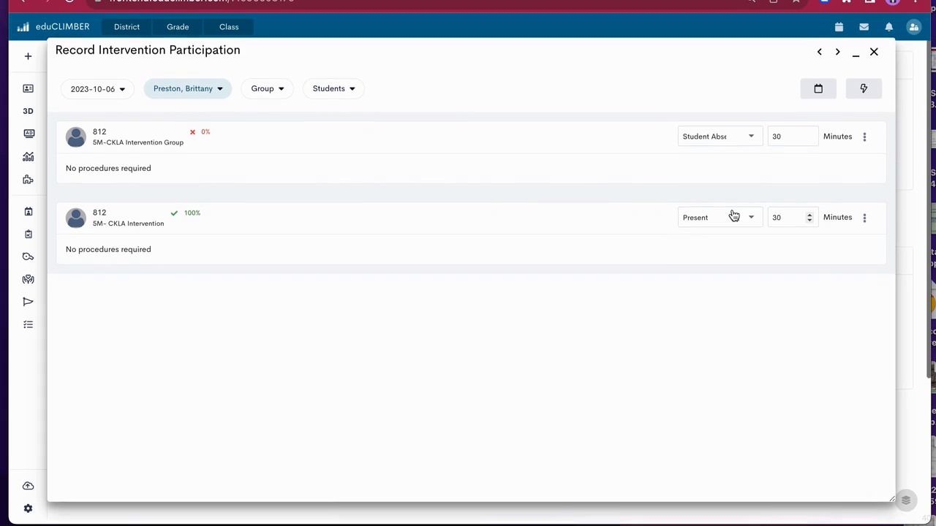
Check the extra options of the "5M- CKLA Intervention" record and the group rescheduling and date choices, and close participation recording
left_click(865, 220)
left_click(633, 263)
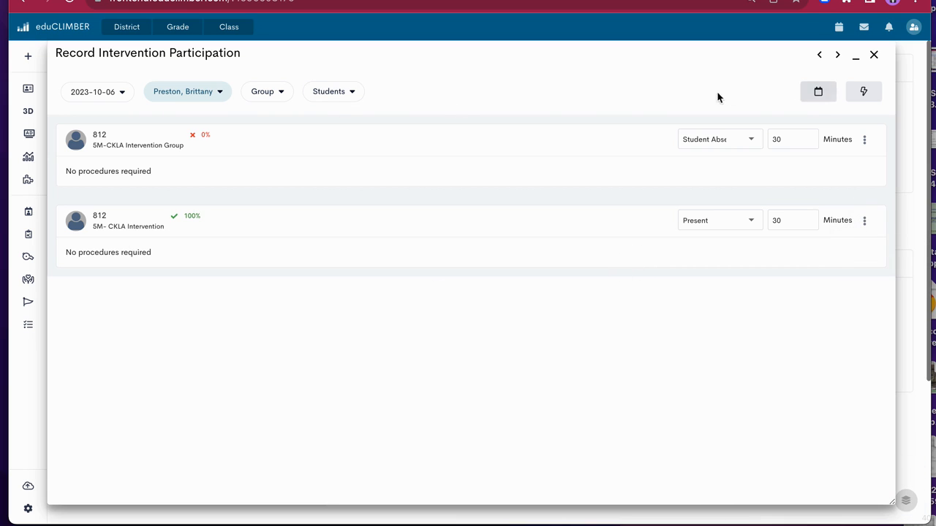
left_click(818, 93)
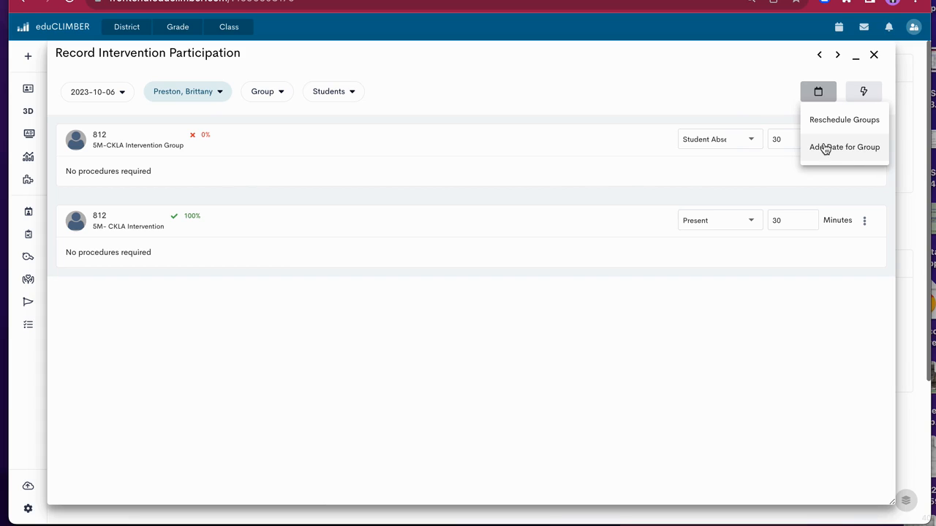
left_click(875, 57)
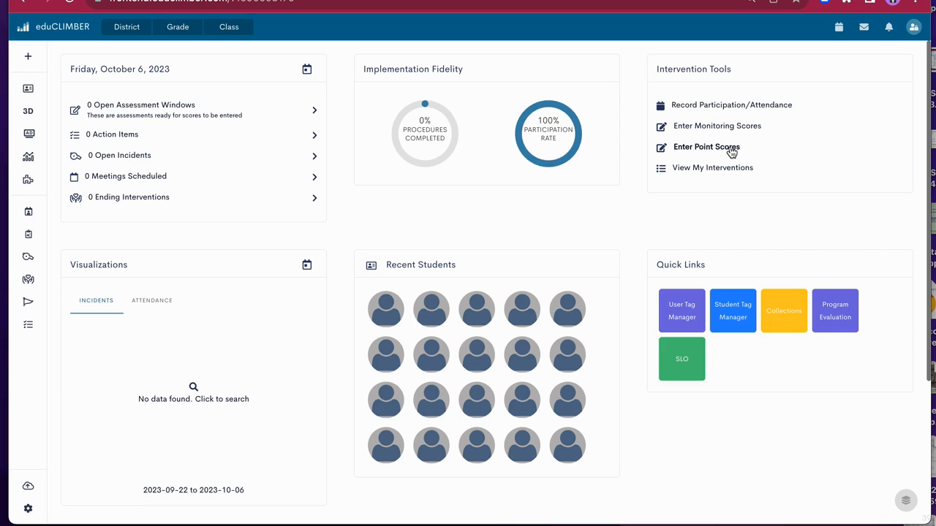
Open monitoring score entry and examine the student filter and the date actions available for the All Consonant Groups entry
scroll(685, 132, "down", 1)
left_click(685, 126)
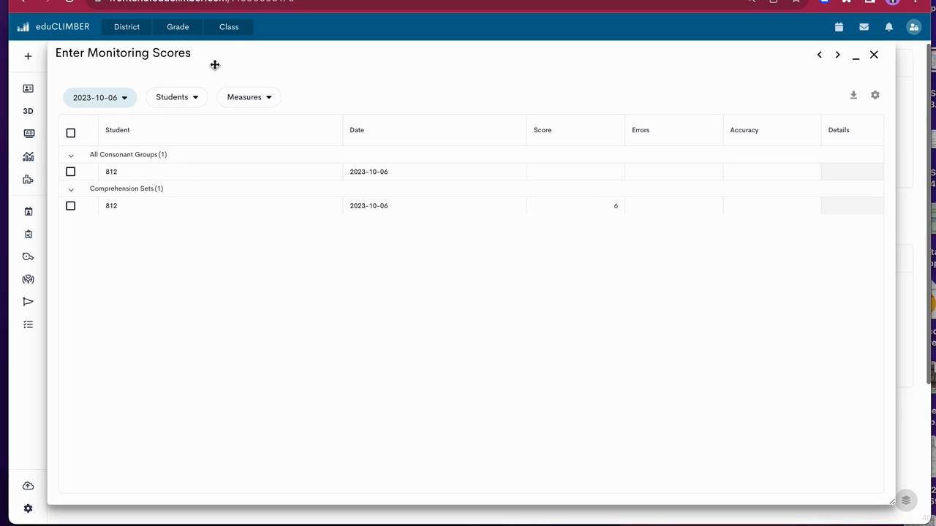
left_click(197, 97)
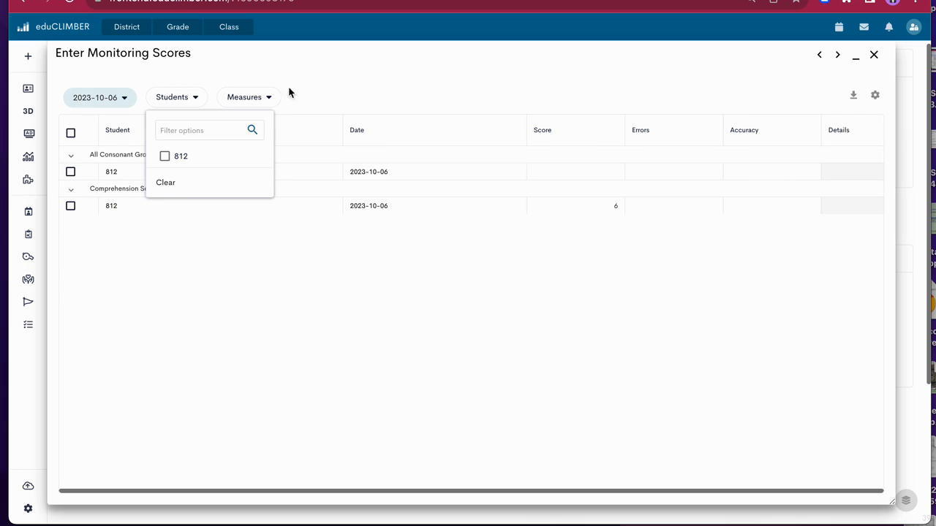
left_click(71, 172)
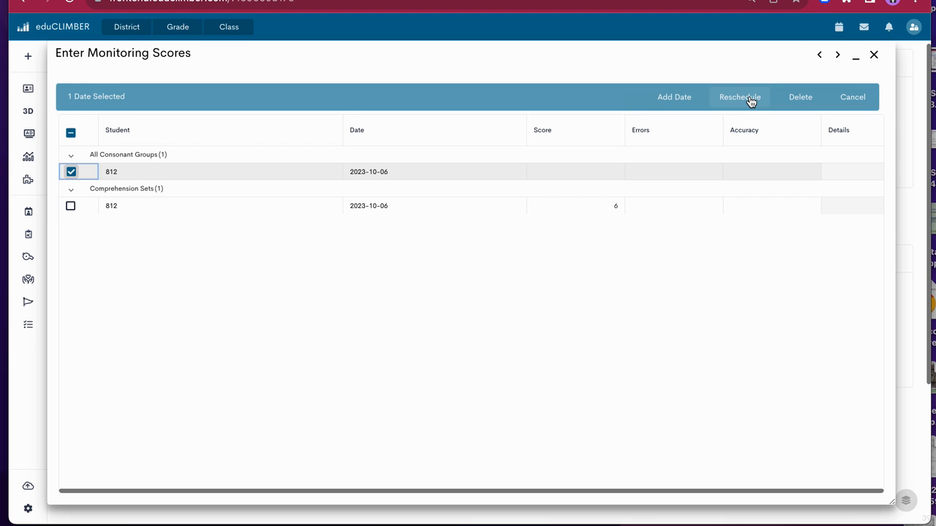
left_click(71, 172)
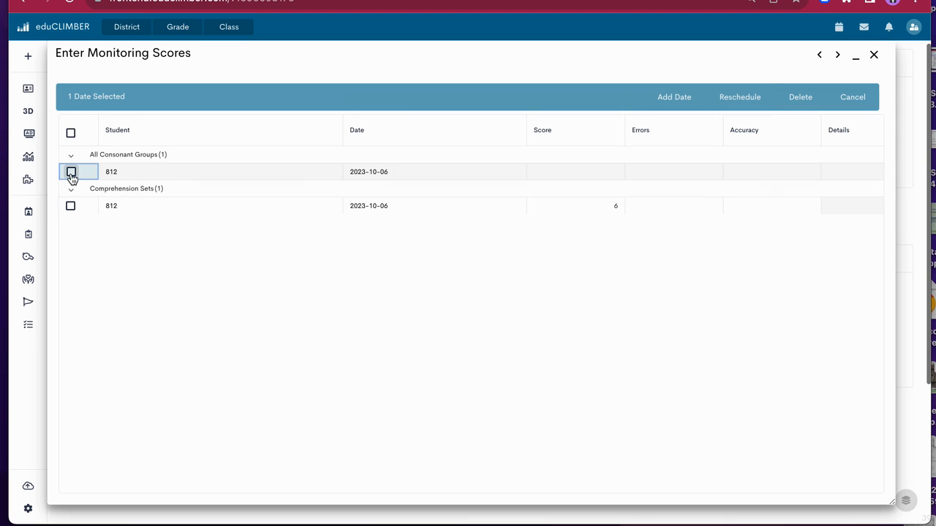
Enter a score of 7 for the student under All Consonant Groups on 2023-10-06 and close score entry
double_click(567, 171)
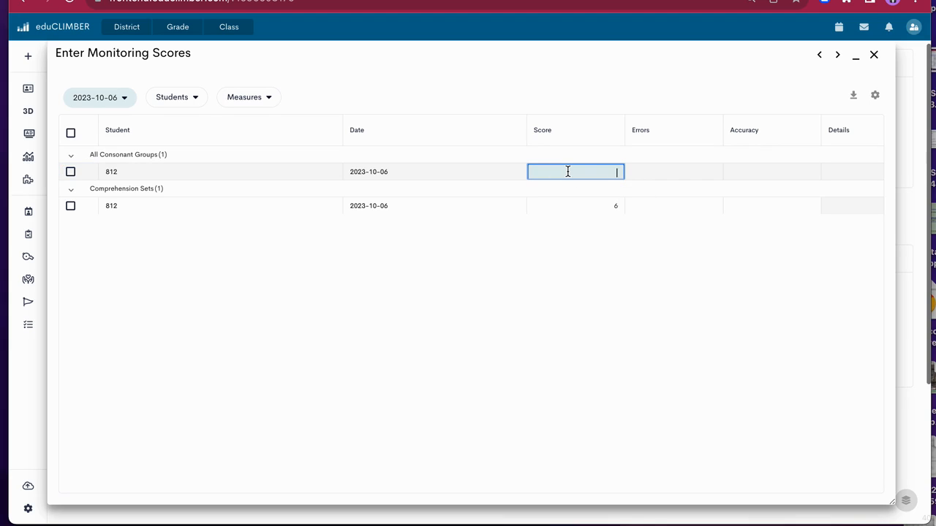
type("7")
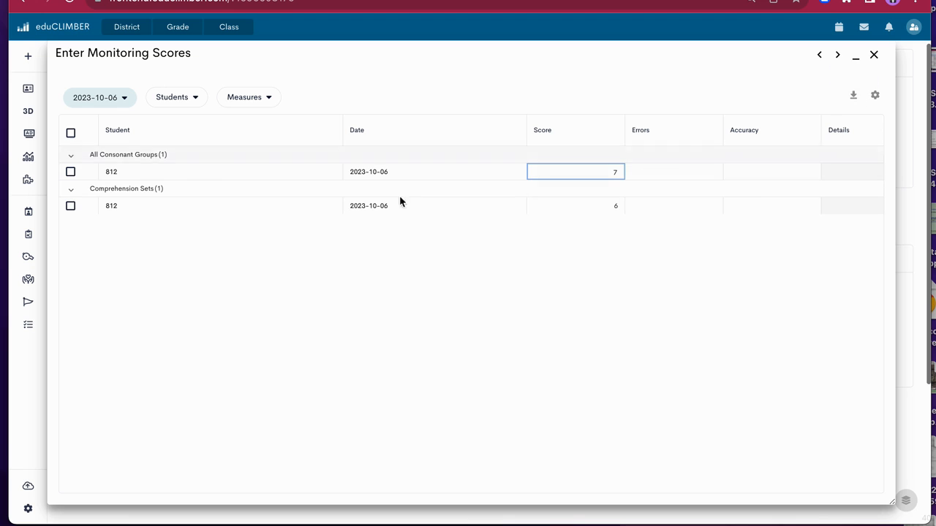
left_click(873, 56)
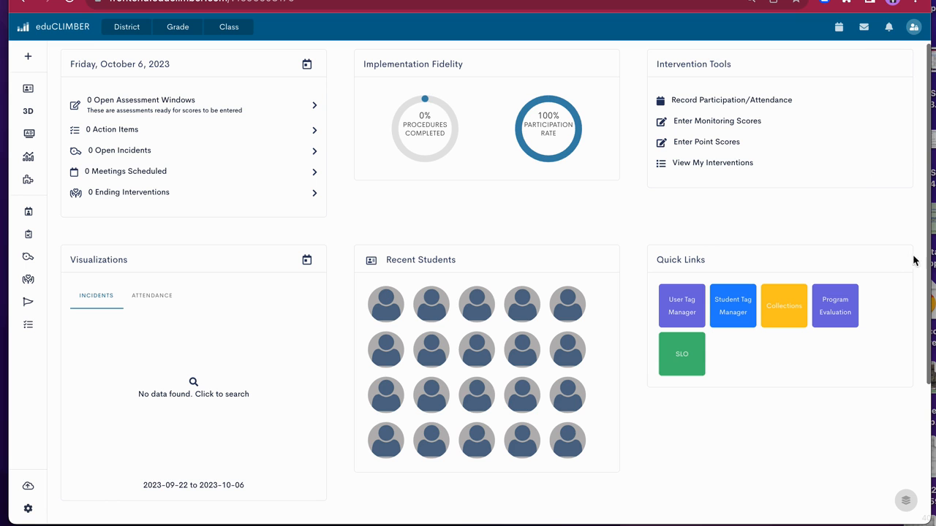
Open the "5M- CKLA Intervention" group from the user's own interventions
left_click(713, 163)
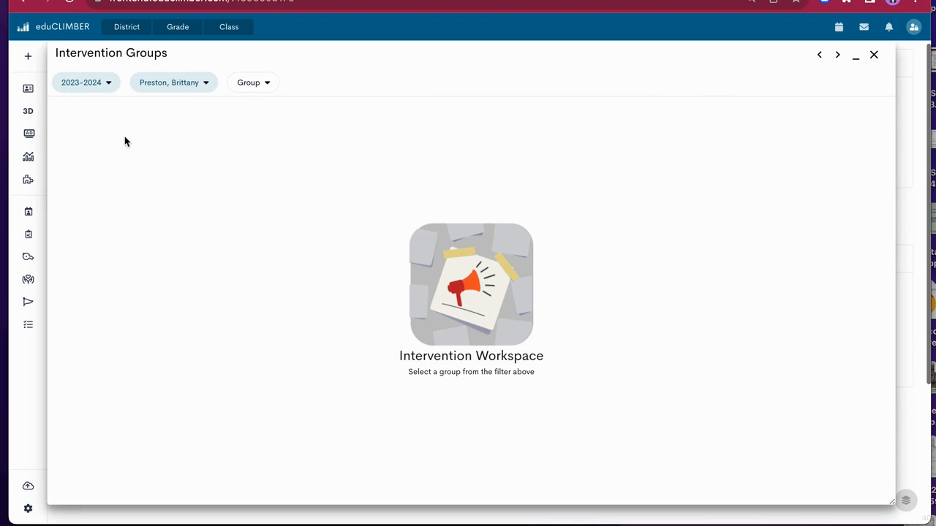
left_click(274, 84)
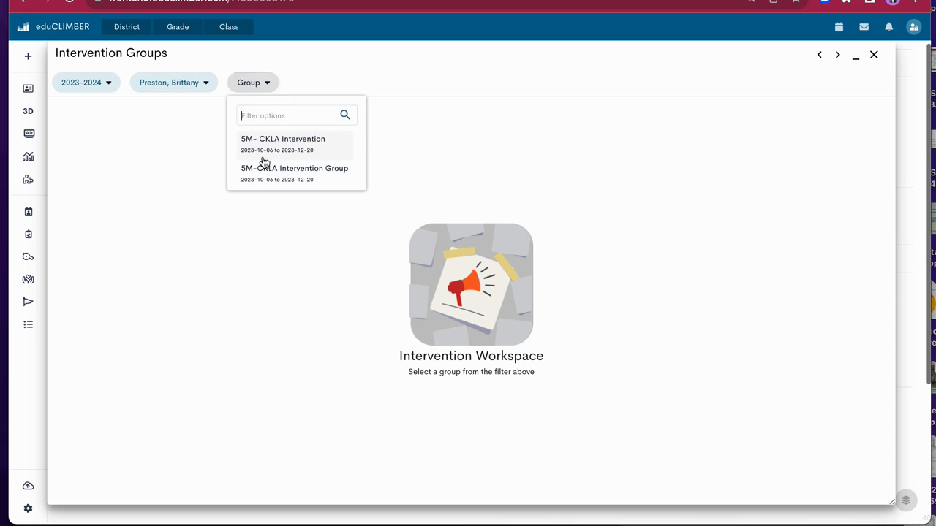
left_click(296, 146)
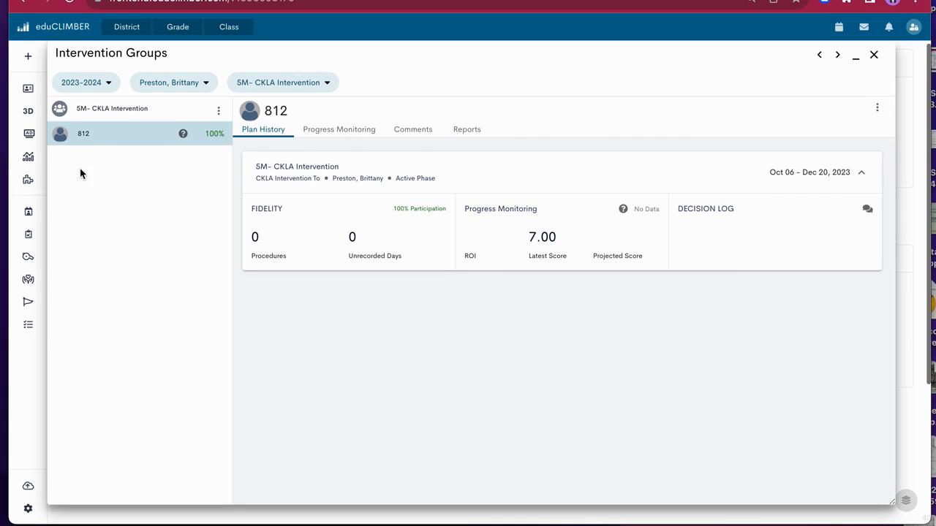
Review the group's overview, comments, prebuilt reports, and intervention and review schedules
left_click(92, 112)
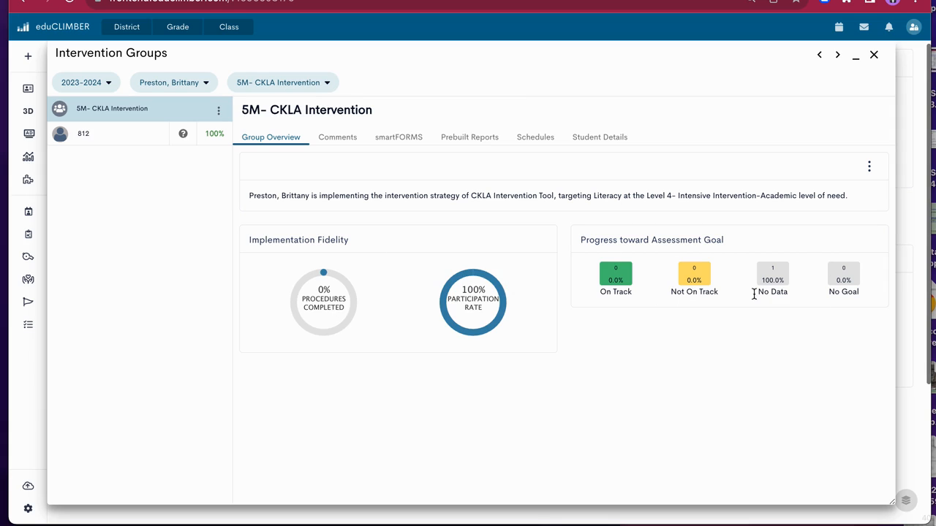
left_click(324, 139)
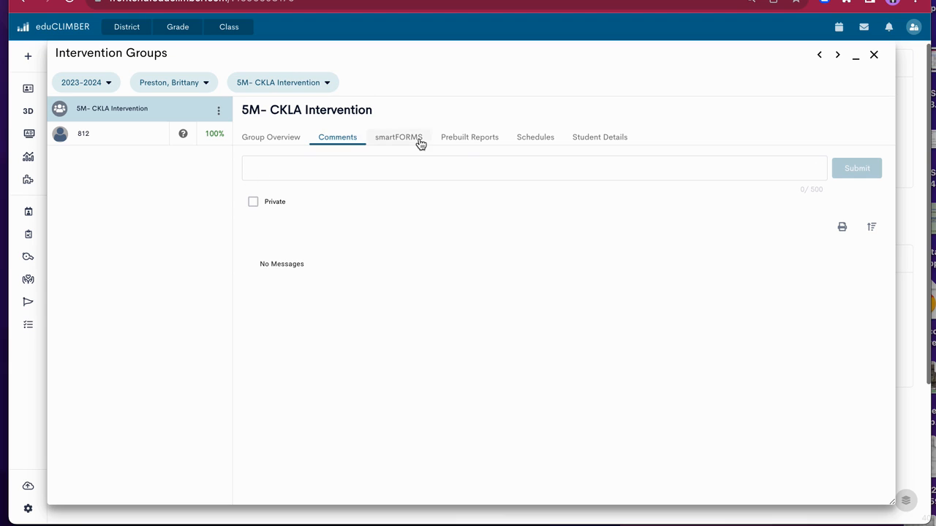
left_click(471, 144)
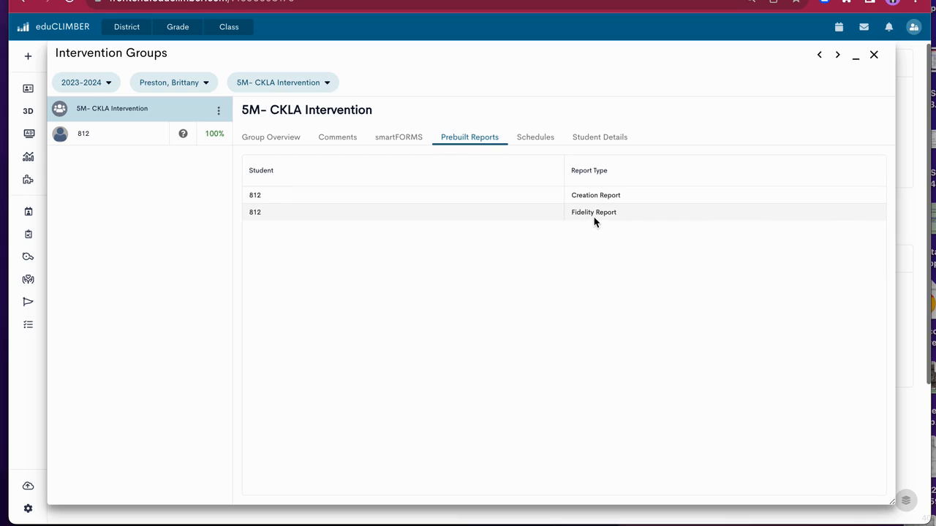
left_click(549, 142)
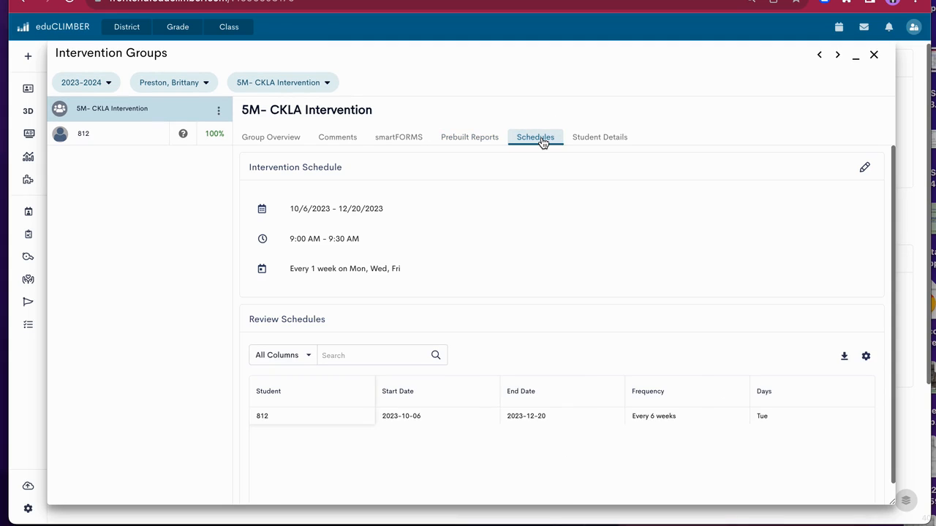
scroll(584, 248, "down", 1)
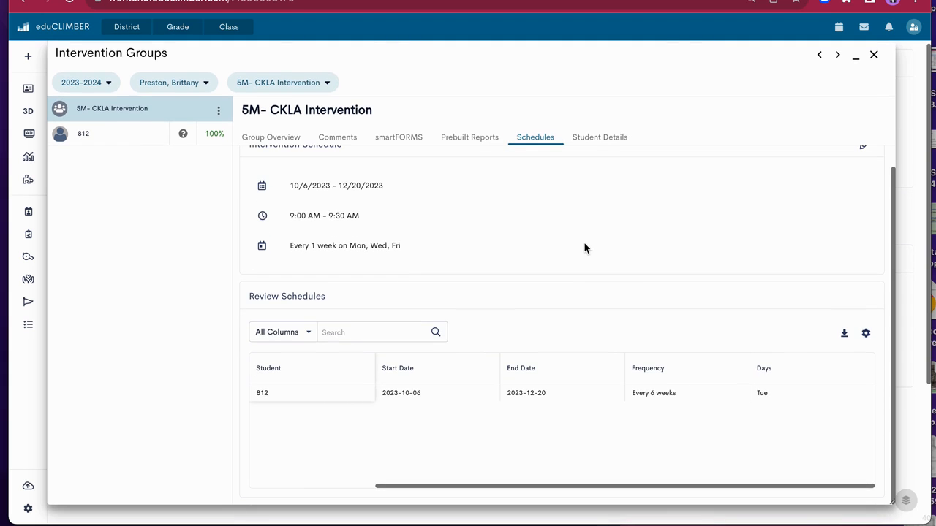
scroll(584, 248, "up", 1)
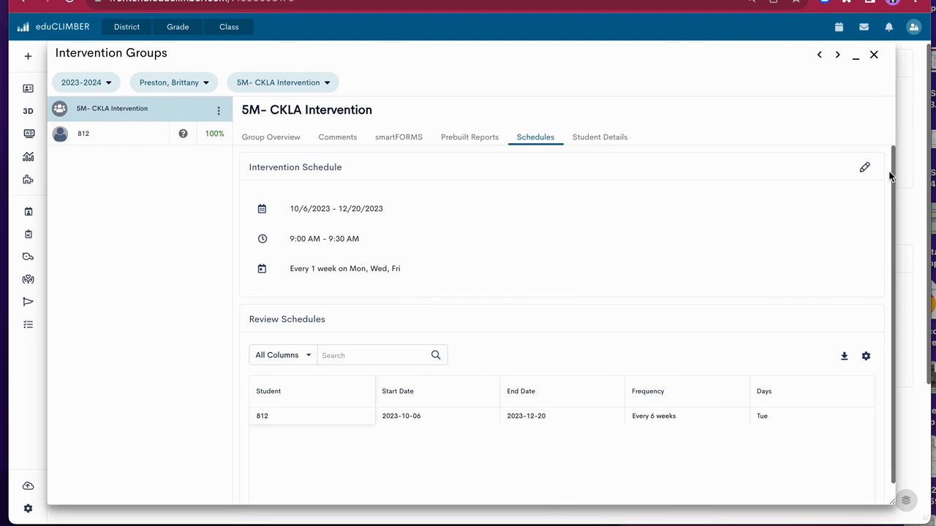
Examine the Exit Status choices in the group's student details without picking one, and return to the group overview
left_click(619, 138)
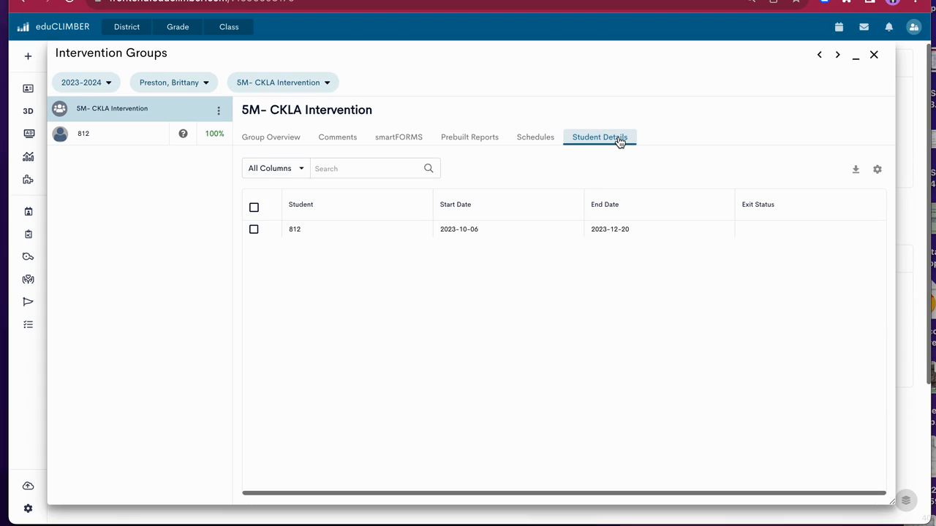
left_click(773, 230)
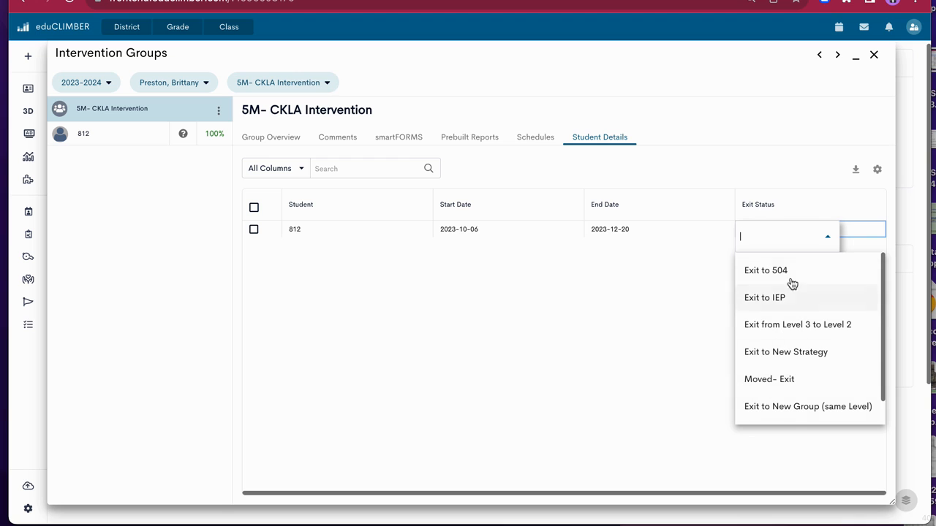
left_click(268, 142)
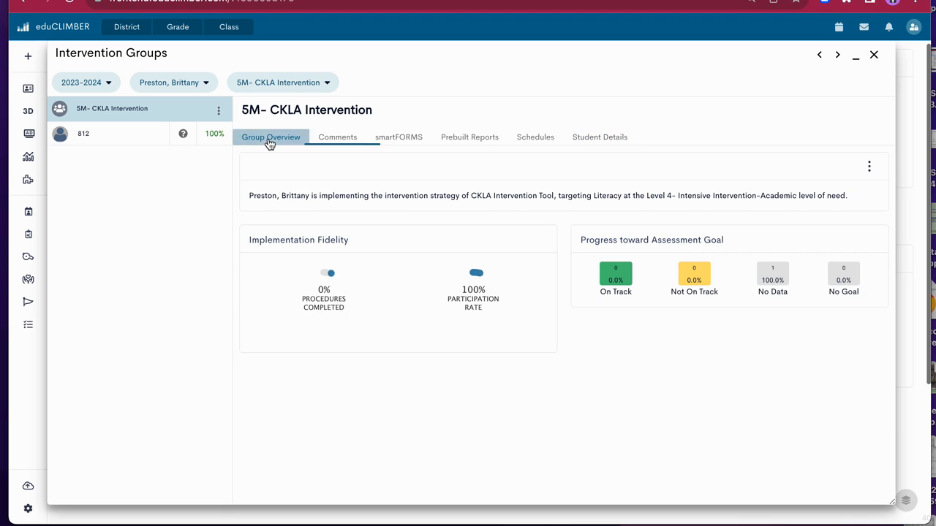
View the individual student's plan history and progress monitoring graph in the "5M- CKLA Intervention" group
left_click(122, 139)
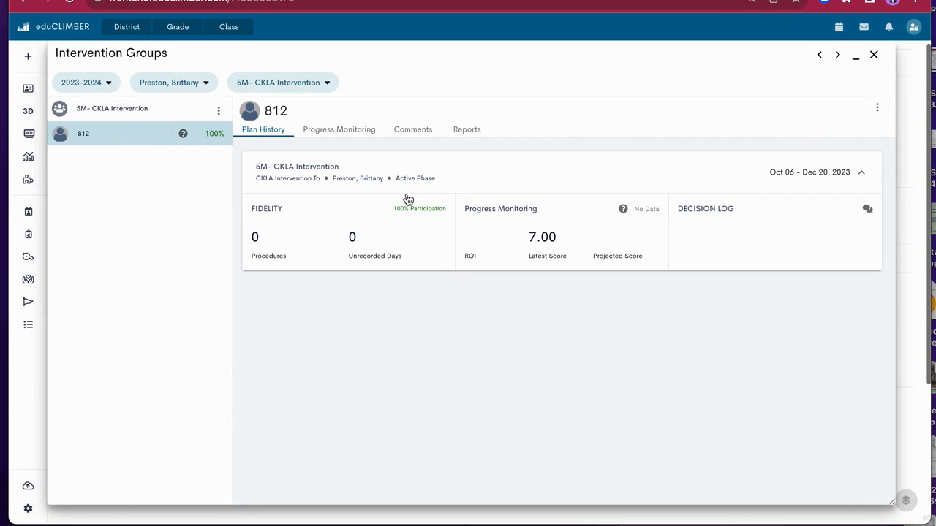
left_click(351, 129)
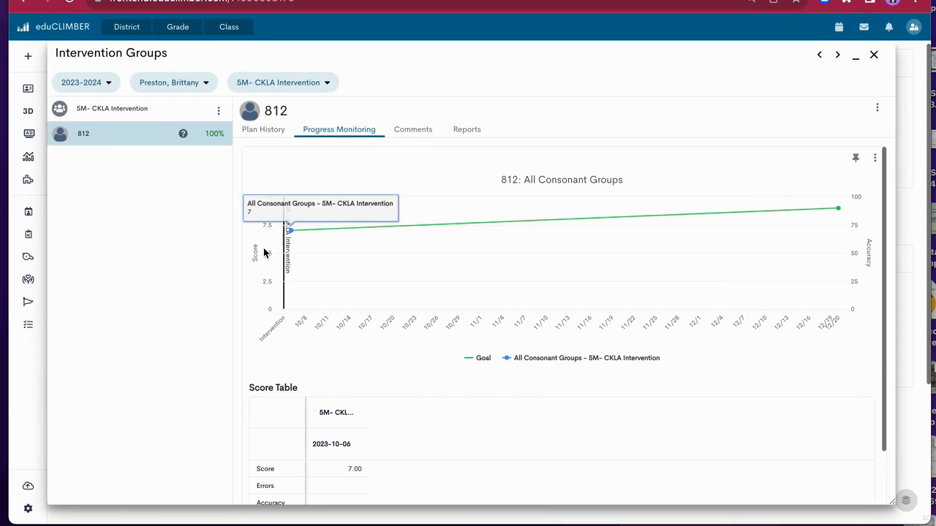
Examine the score and goal points on the student's All Consonant Groups graph and the score table beneath it
mouse_move(289, 235)
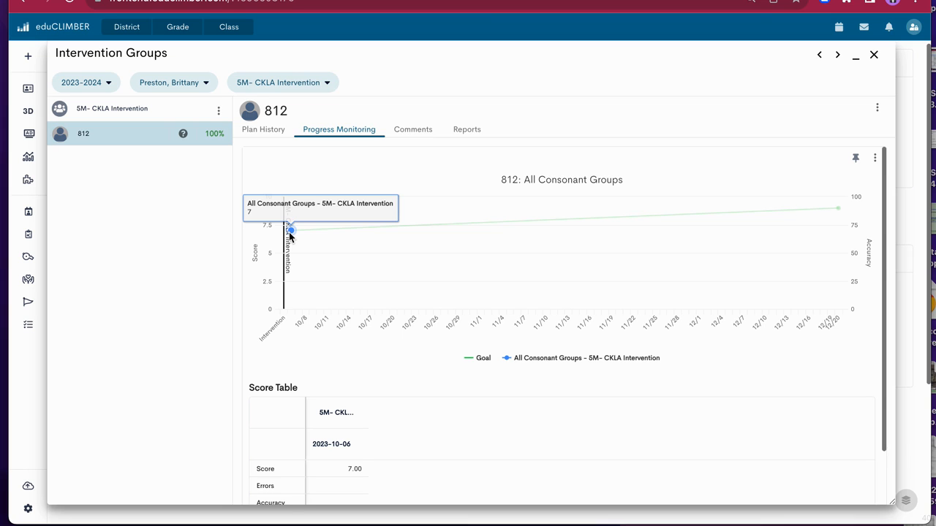
mouse_move(840, 210)
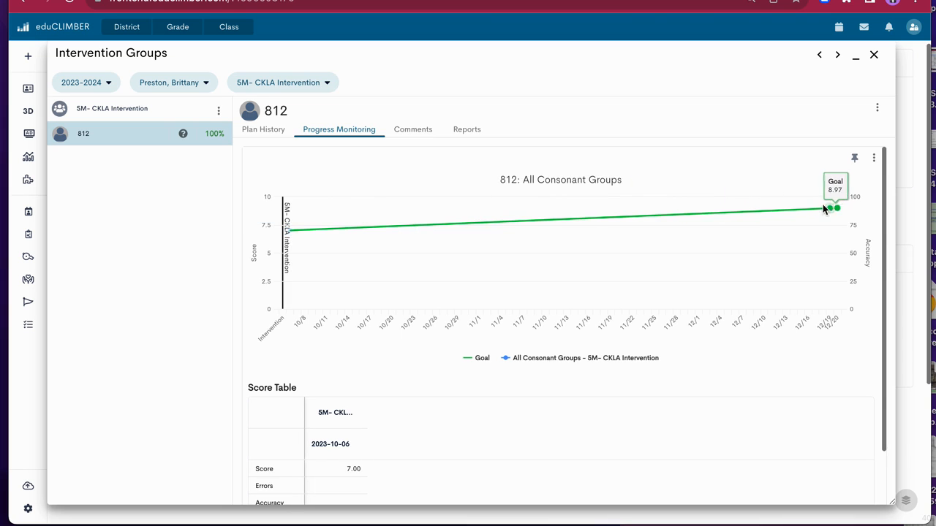
scroll(385, 468, "down", 1)
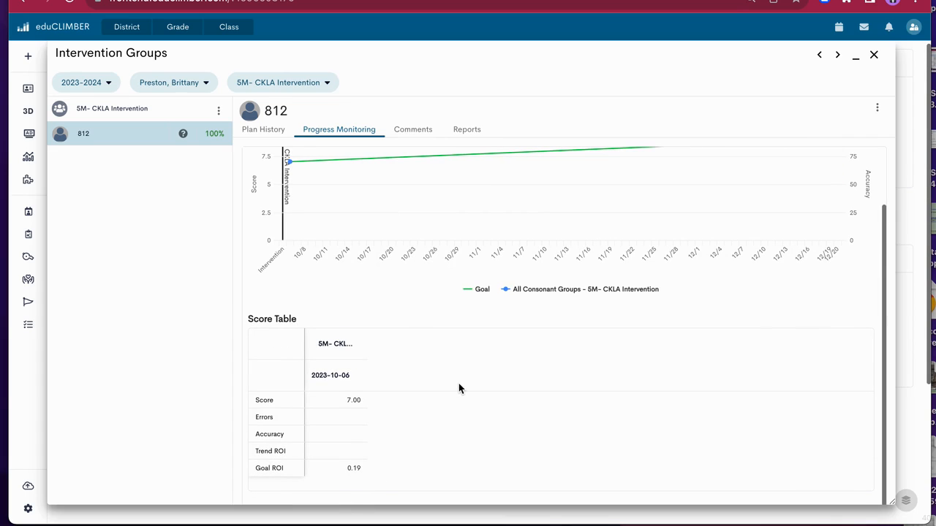
scroll(458, 384, "up", 1)
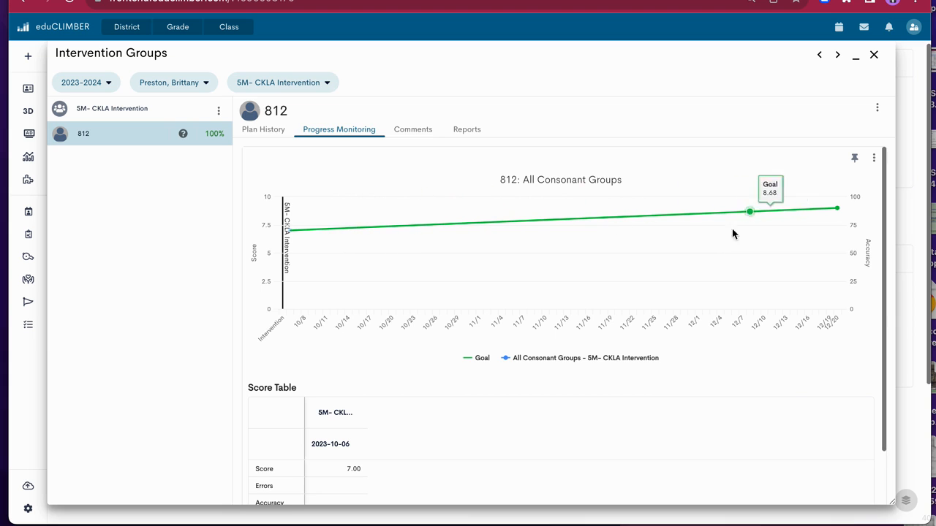
Hide and restore the Goal line and the All Consonant Groups series in turn on the student's progress graph, and review the score table
left_click(471, 359)
left_click(483, 358)
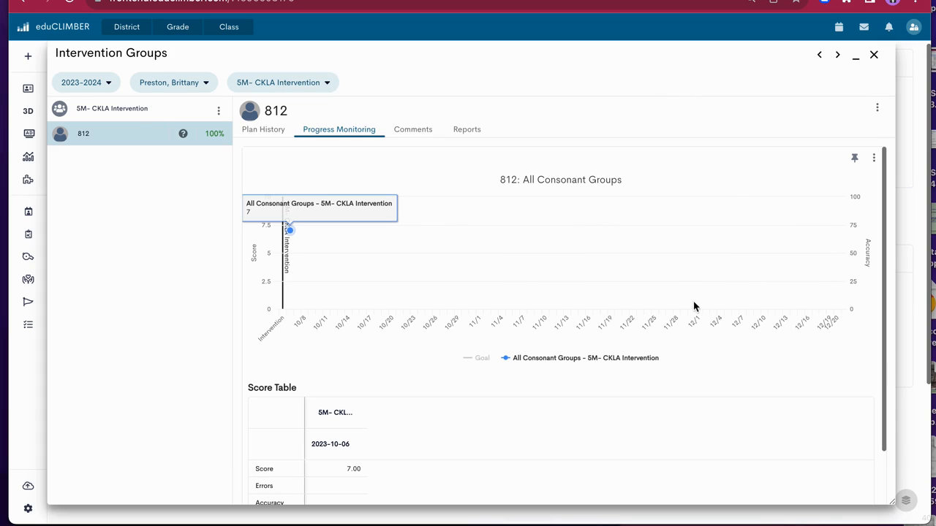
left_click(482, 358)
left_click(554, 358)
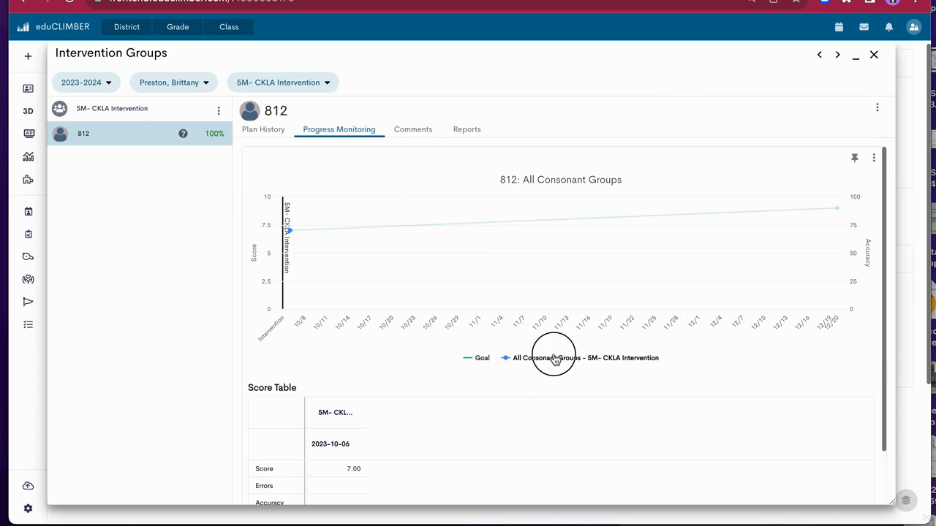
left_click(554, 359)
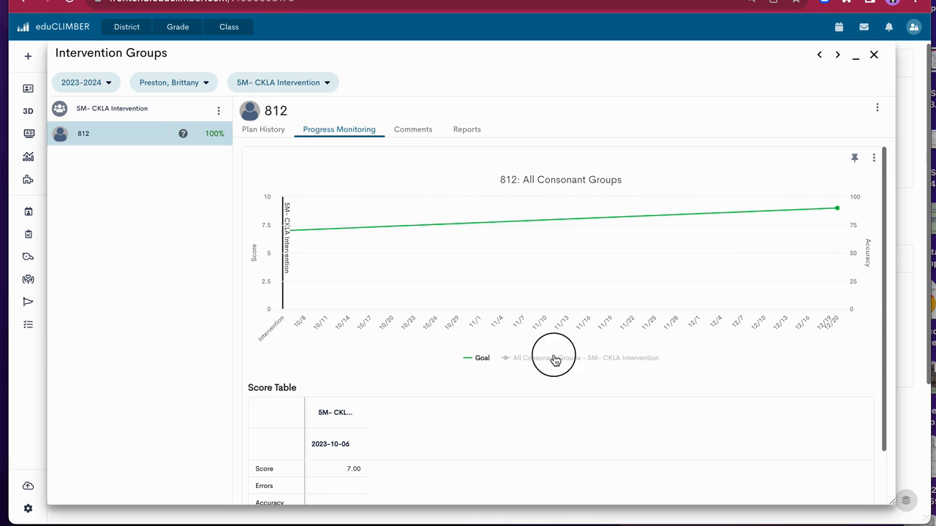
scroll(347, 376, "down", 2)
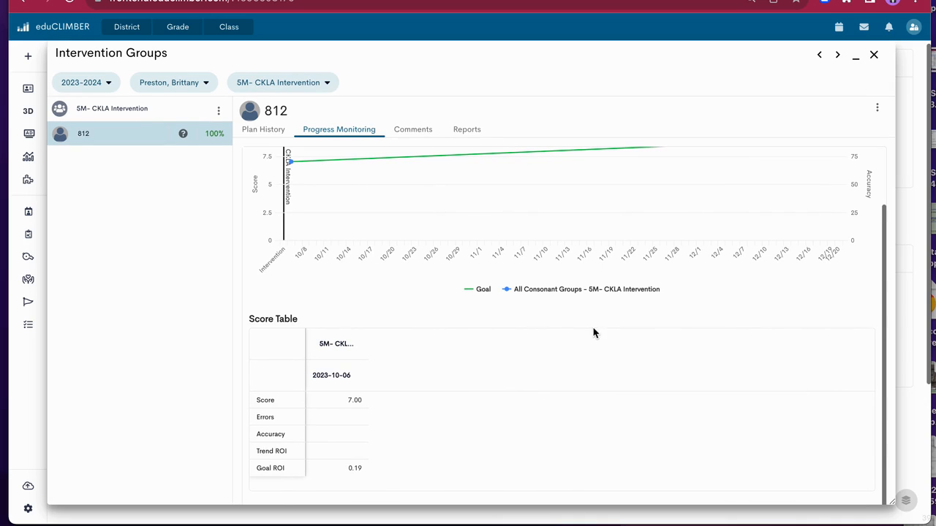
scroll(573, 333, "up", 1)
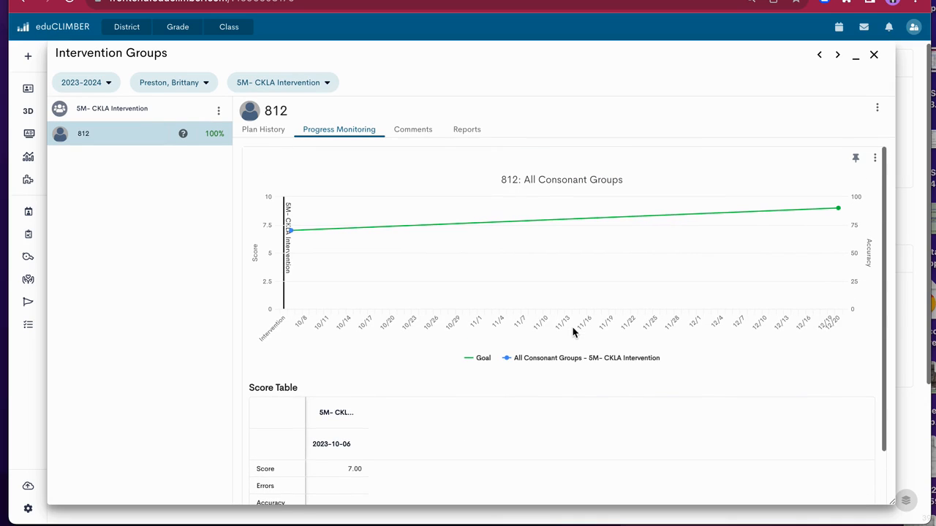
Display the actions available for the "5M- CKLA Intervention" group while reviewing the student's graph and score table
left_click(218, 112)
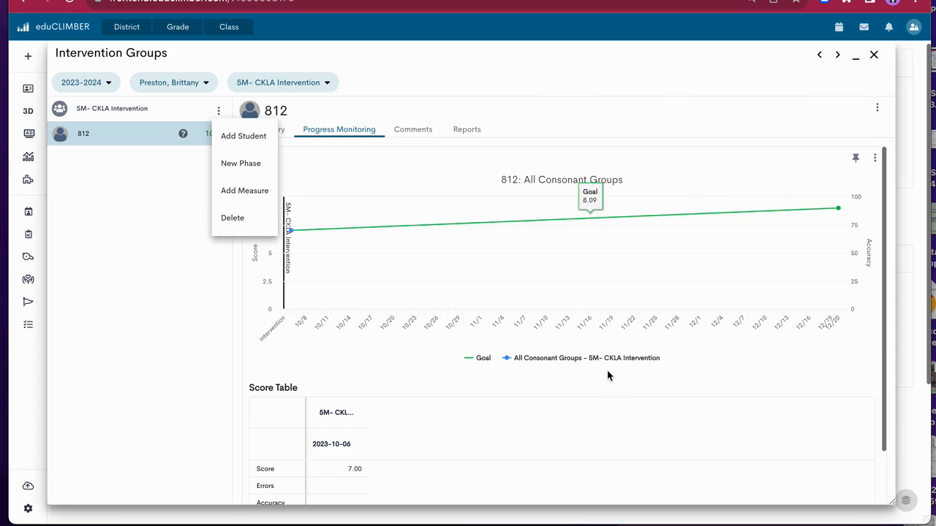
scroll(612, 380, "down", 1)
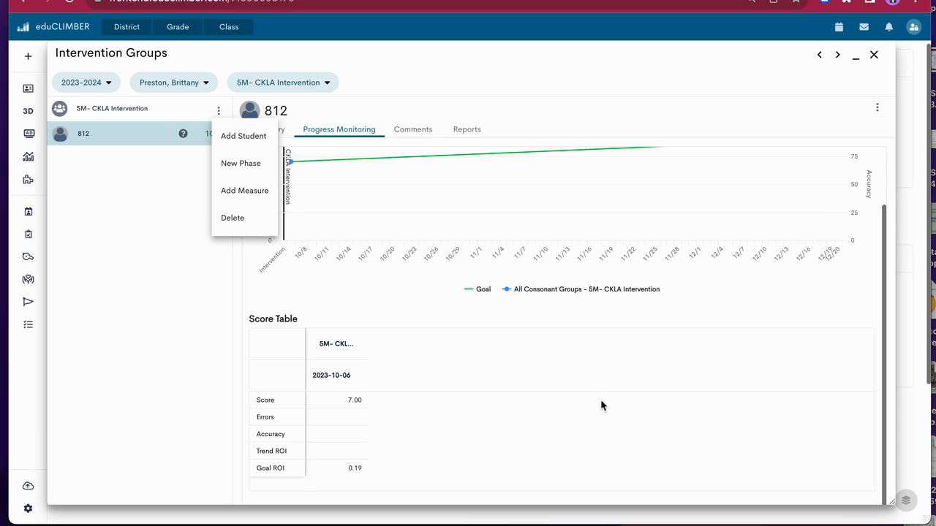
scroll(605, 400, "up", 2)
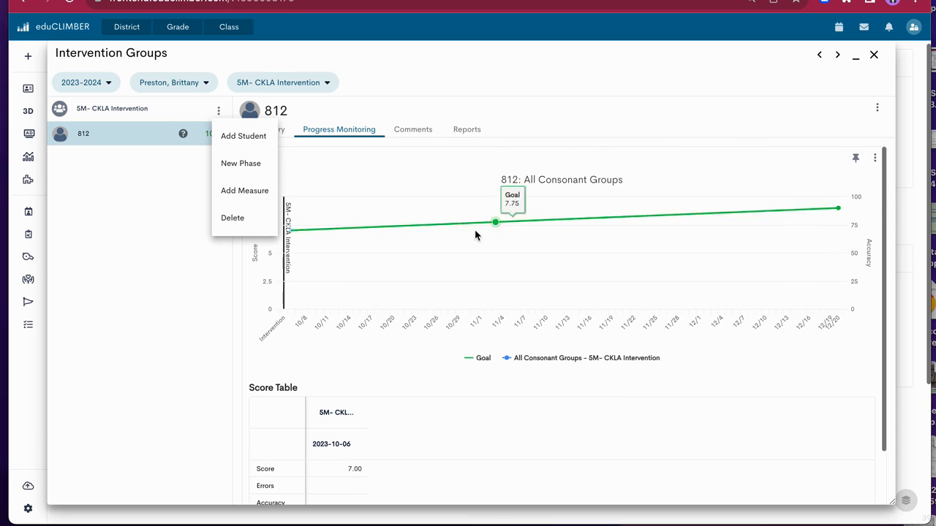
scroll(453, 190, "down", 1)
Review the student's comments, reports, and plan history in the intervention group
left_click(424, 129)
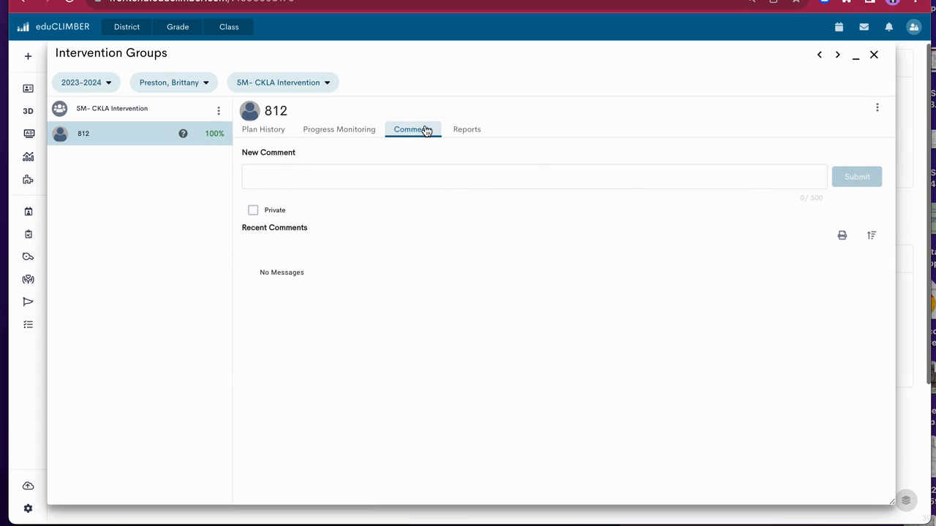
left_click(472, 135)
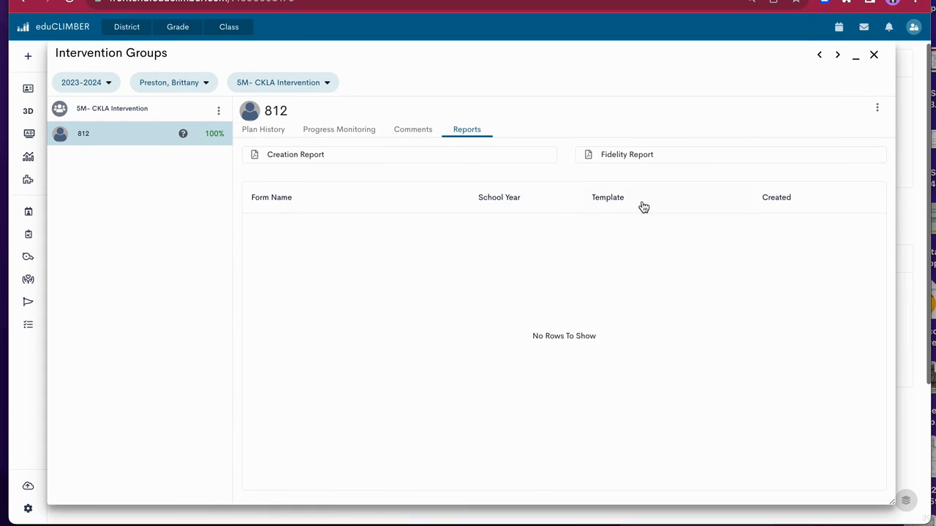
left_click(273, 136)
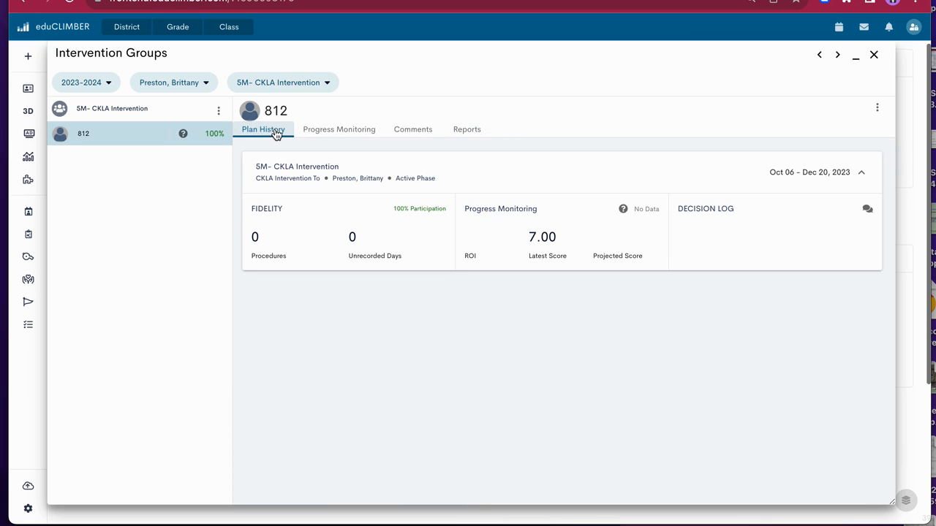
Examine the actions offered for the student and for the group without choosing one, and close the Intervention Groups window
left_click(877, 108)
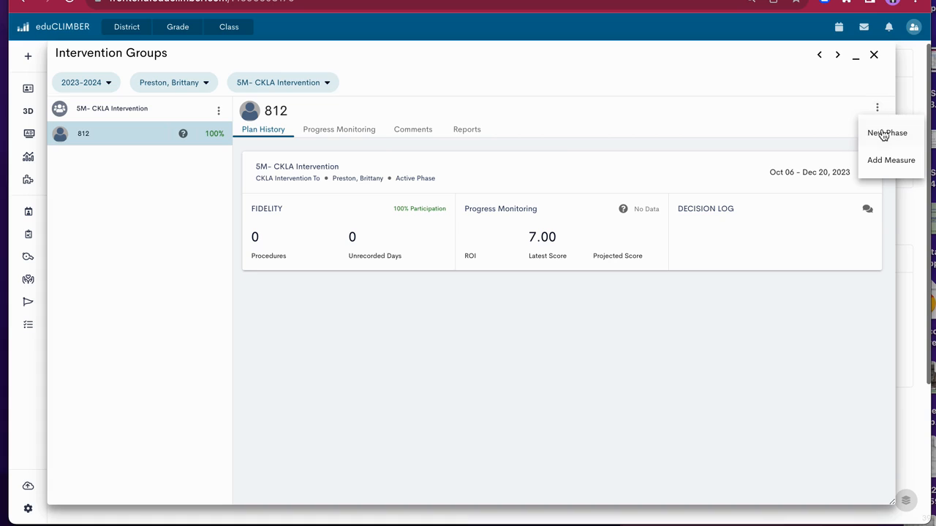
left_click(184, 110)
left_click(219, 111)
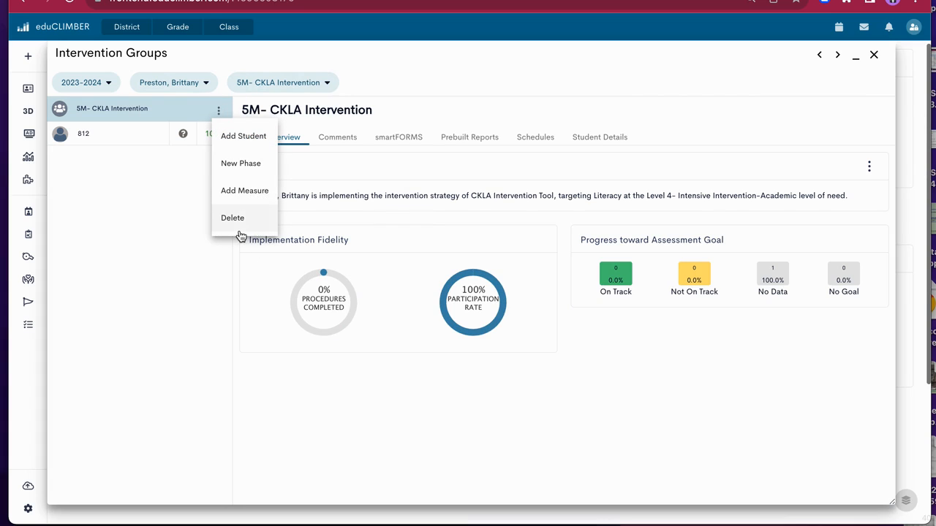
left_click(142, 141)
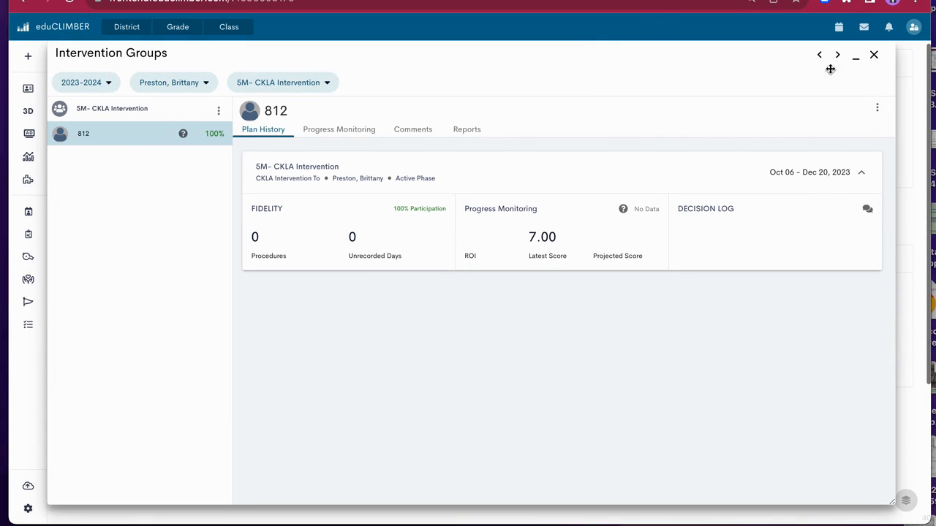
left_click(875, 56)
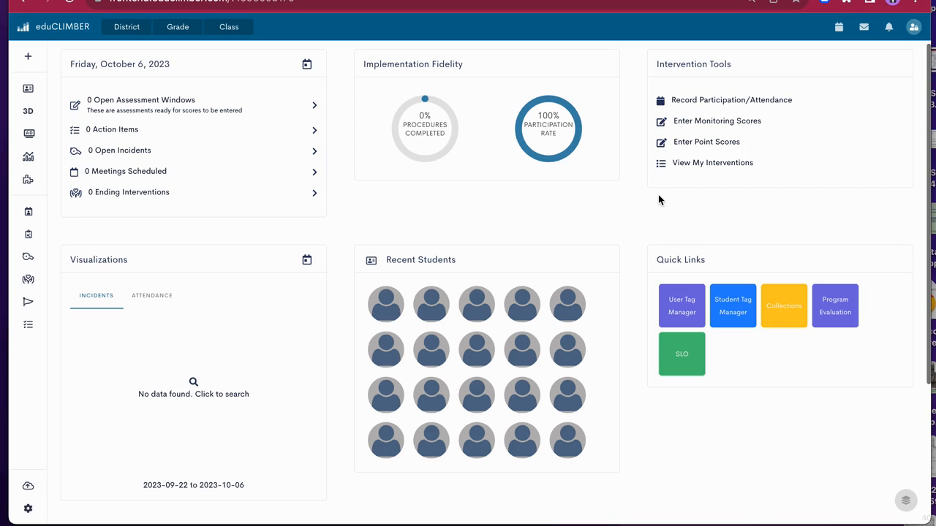
Reopen the "5M- CKLA Intervention" group from the user's own interventions to view the student's progress monitoring graph, and return to the dashboard
left_click(706, 163)
left_click(248, 85)
left_click(260, 143)
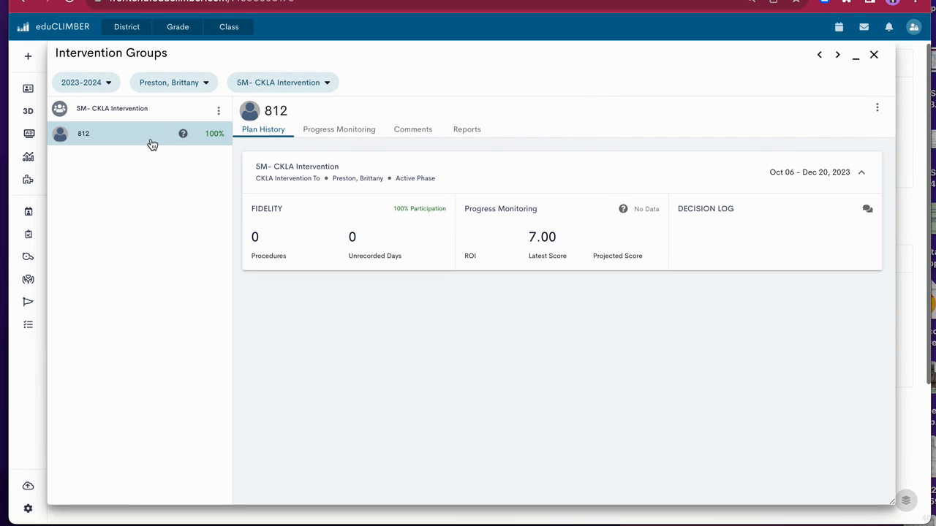
left_click(328, 139)
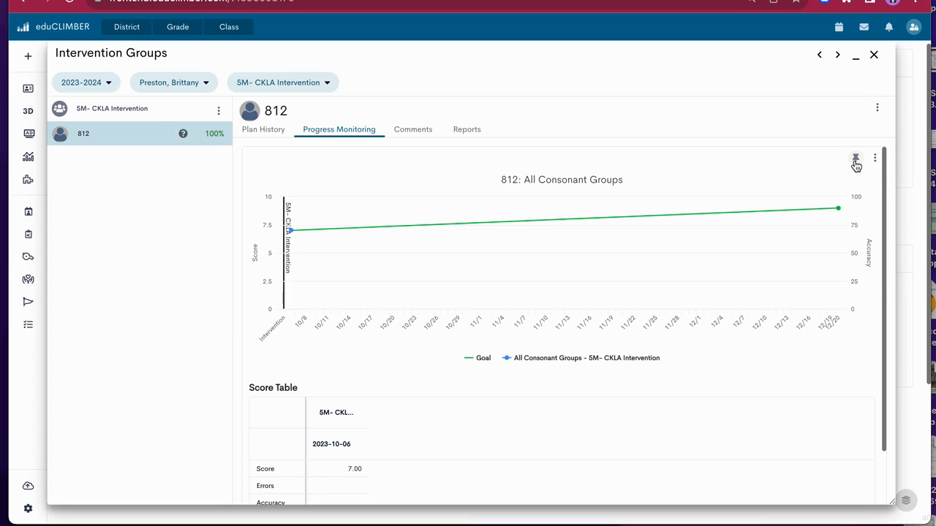
left_click(874, 56)
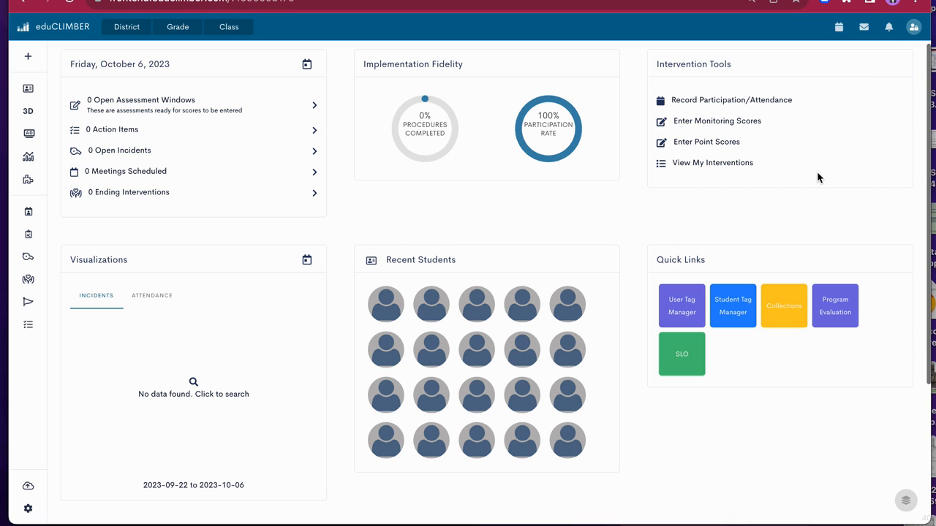